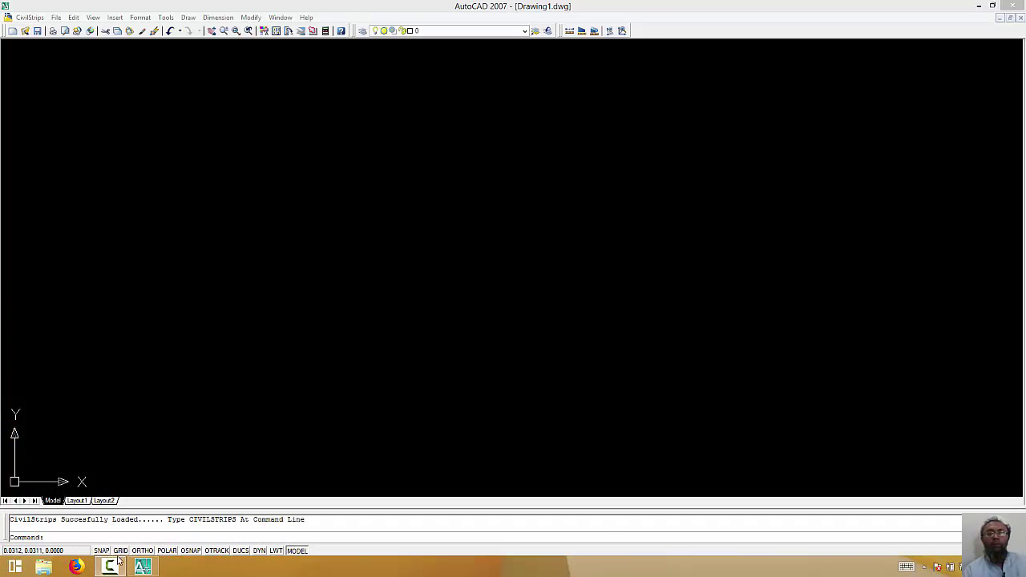
Step: Open AreaGraphOnProfiles.dwg from the Features_Workshop\Tools folder
{"action": "left_click", "coordinate": [118, 561]}
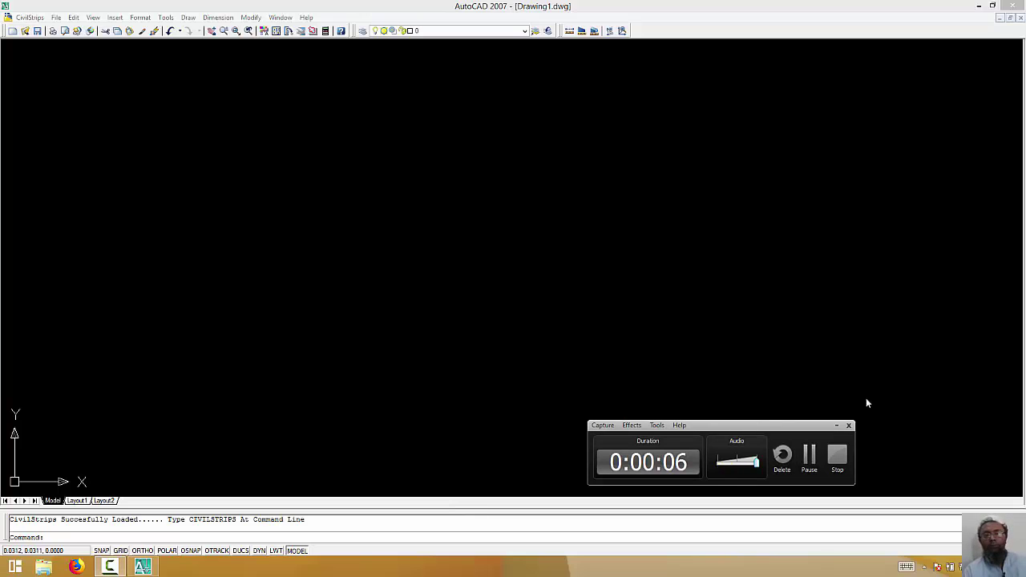
{"action": "left_click", "coordinate": [835, 427]}
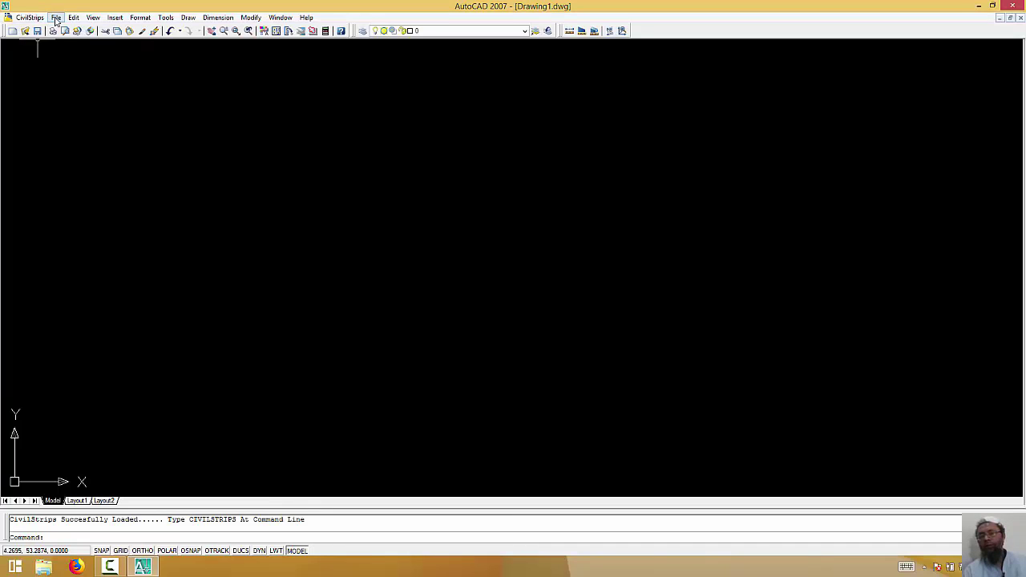
{"action": "left_click", "coordinate": [56, 17]}
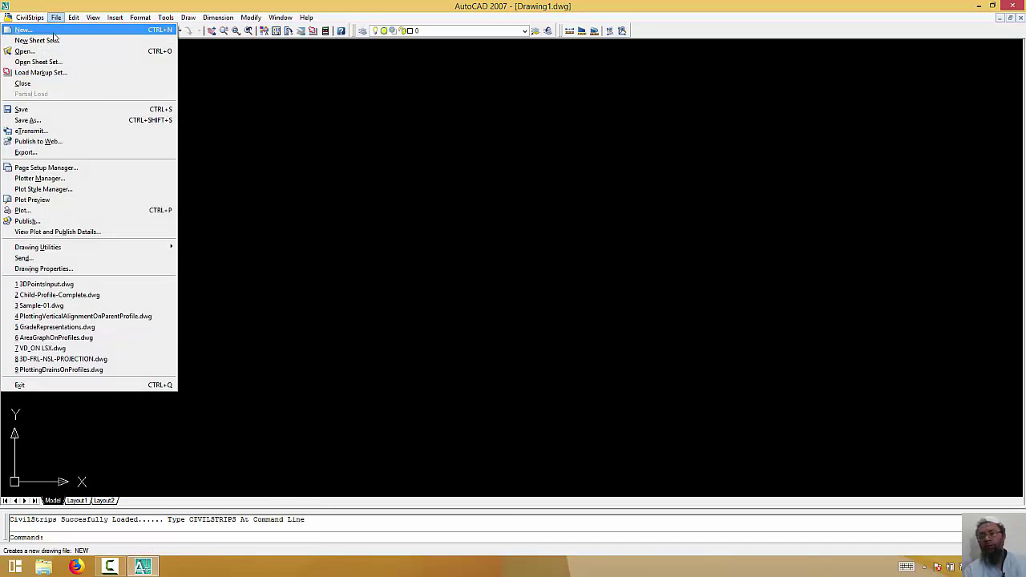
{"action": "left_click", "coordinate": [32, 51]}
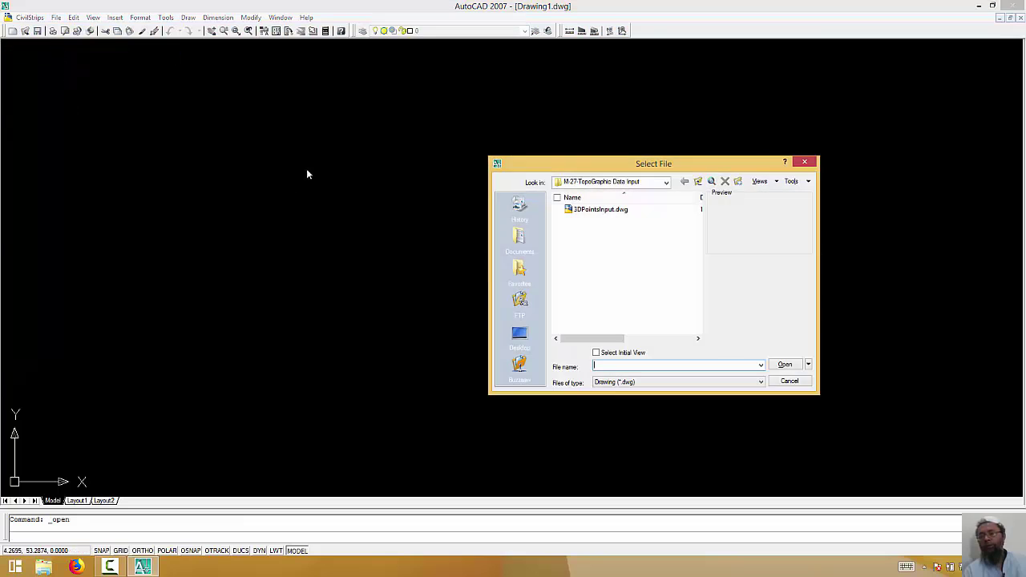
{"action": "left_click", "coordinate": [618, 182]}
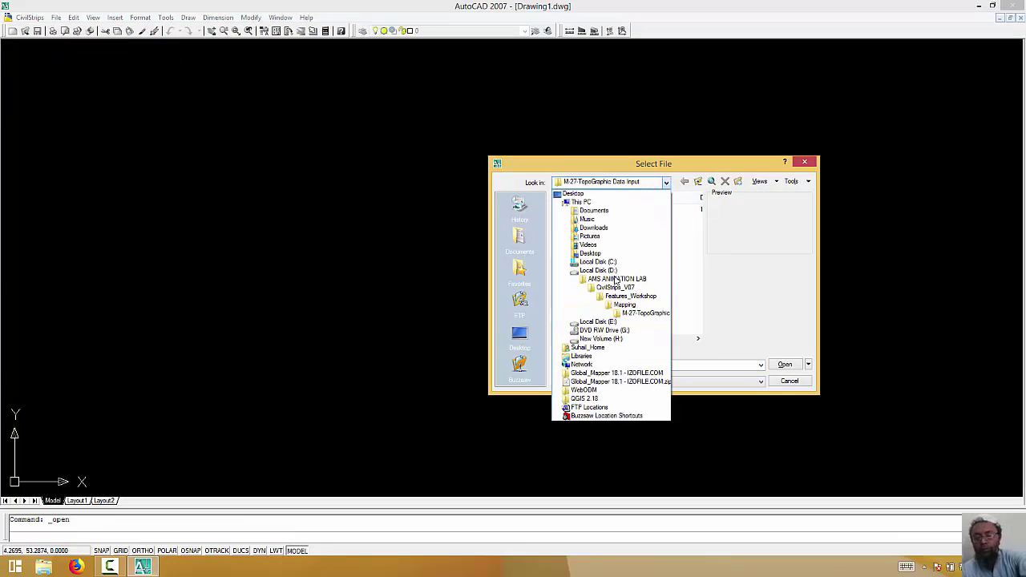
{"action": "left_click", "coordinate": [631, 297]}
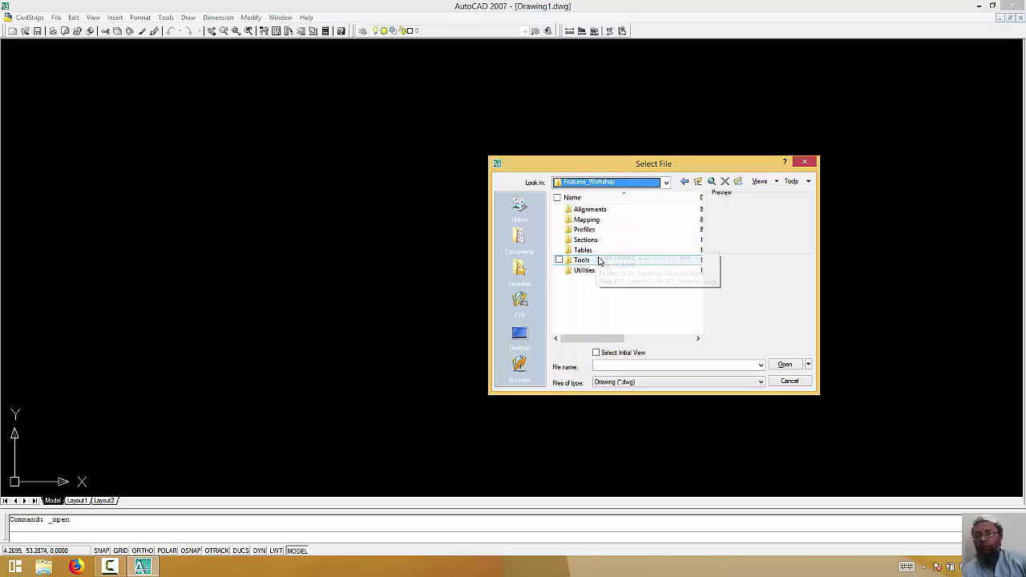
{"action": "double_click", "coordinate": [601, 261]}
{"action": "left_click", "coordinate": [610, 210]}
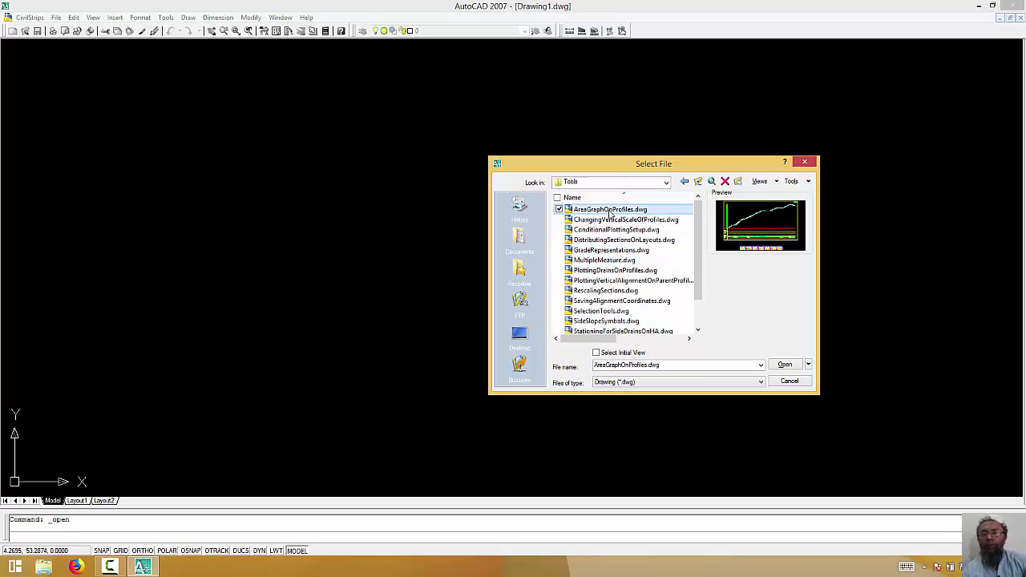
{"action": "left_click", "coordinate": [610, 211]}
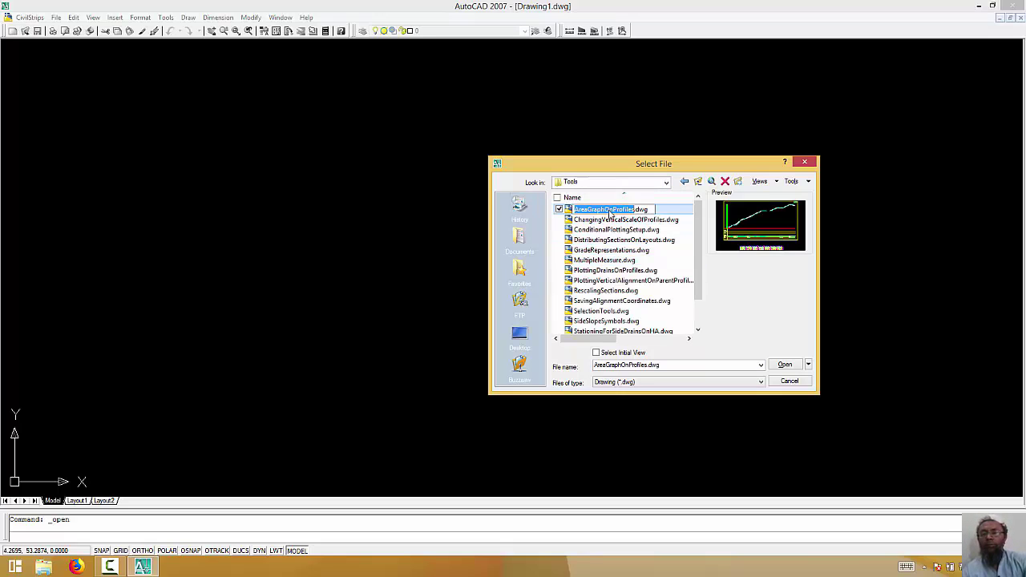
{"action": "left_click", "coordinate": [786, 366]}
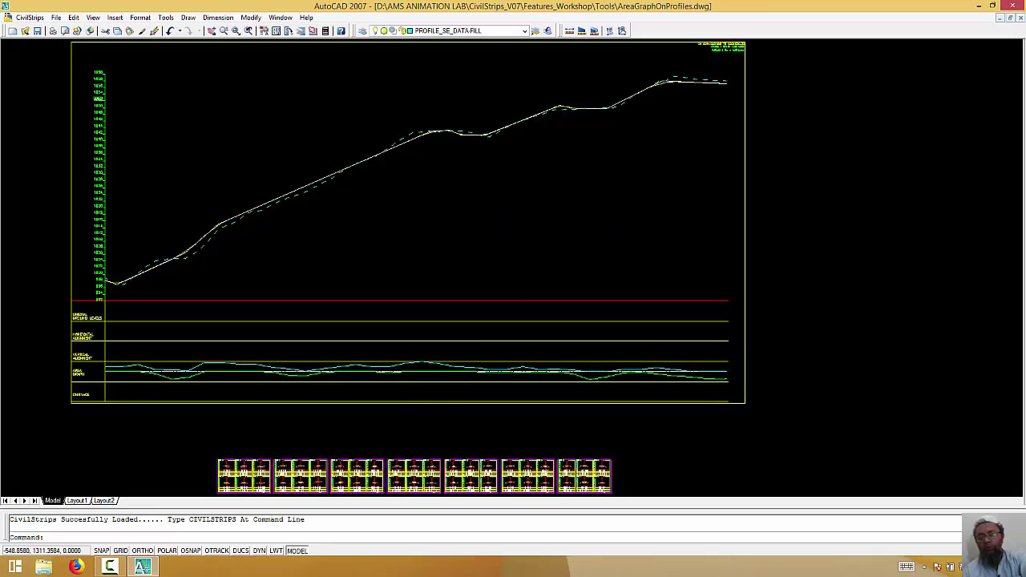
Step: Launch CivilStrips and dismiss its splash screen
{"action": "left_click", "coordinate": [29, 17]}
{"action": "left_click", "coordinate": [38, 31]}
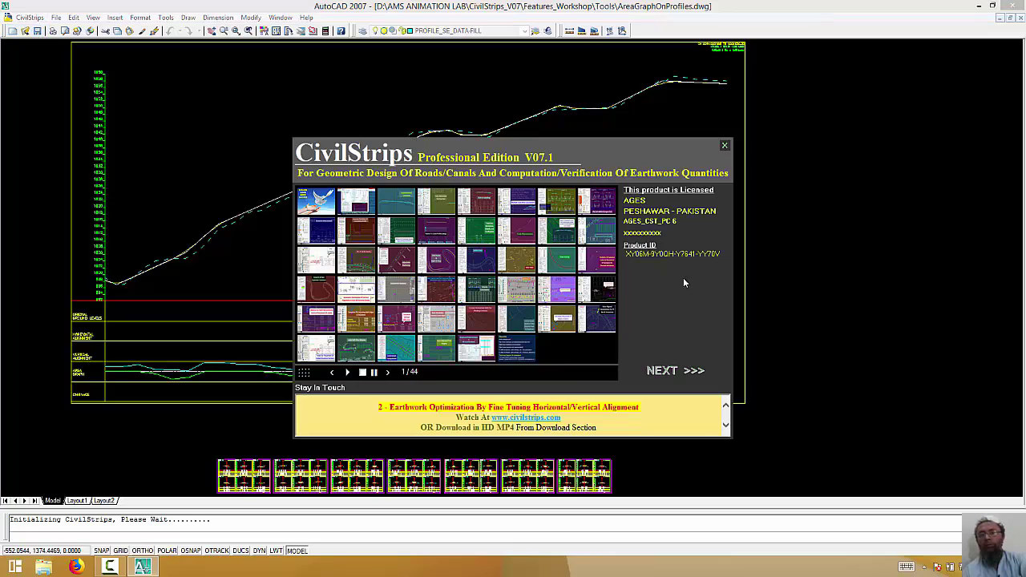
{"action": "left_click", "coordinate": [687, 372]}
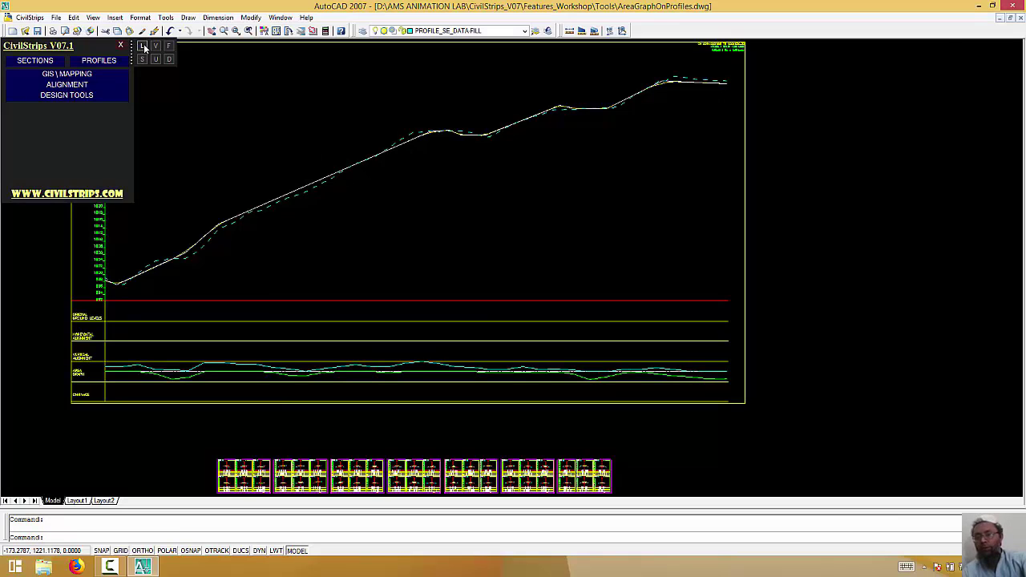
Step: List cross sections in the Design Tools ListBox and select all chainages 0.0000–275.0000
{"action": "left_click", "coordinate": [143, 46]}
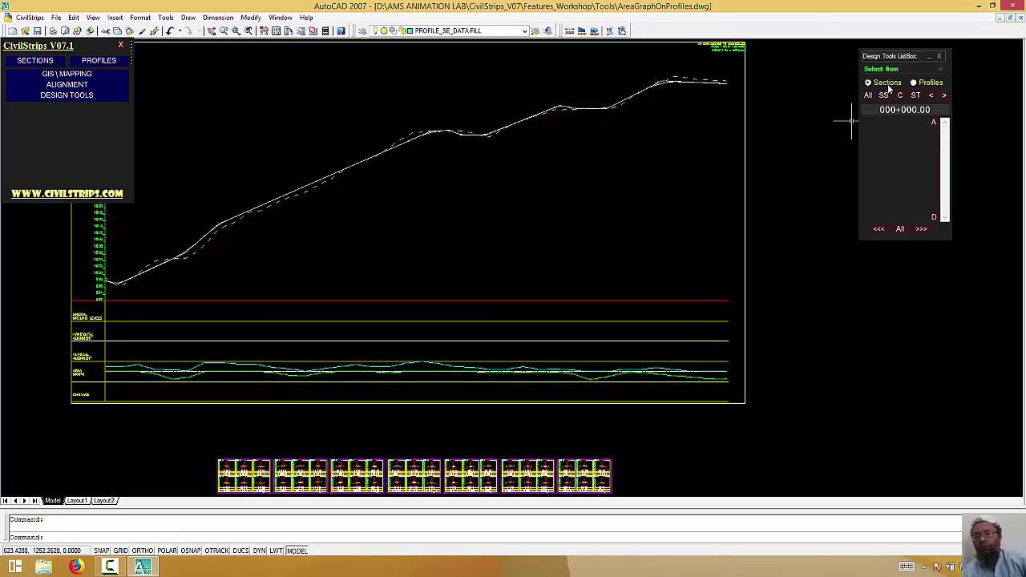
{"action": "left_click", "coordinate": [888, 85]}
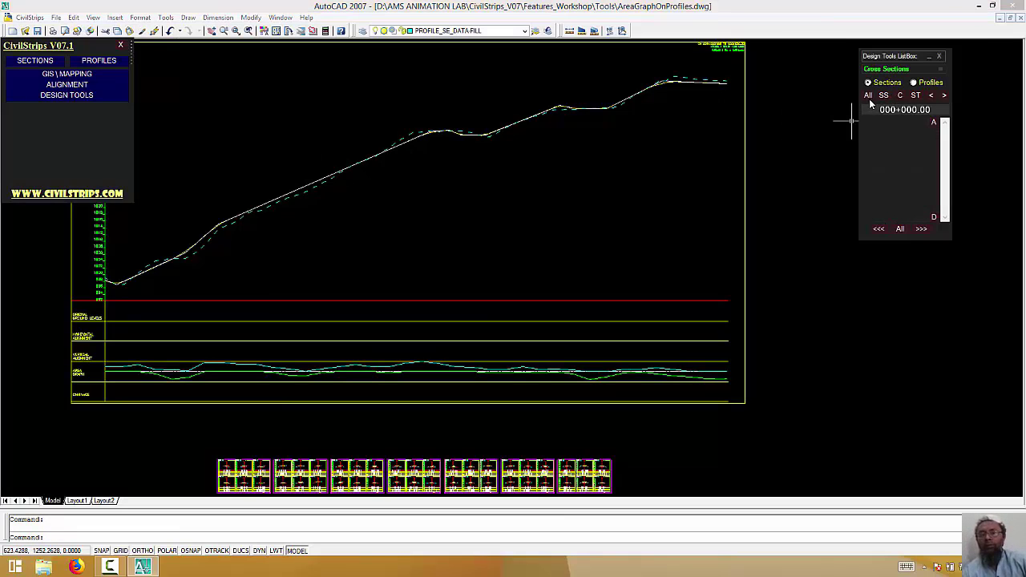
{"action": "left_click", "coordinate": [902, 230]}
{"action": "left_click", "coordinate": [36, 96]}
{"action": "mouse_move", "coordinate": [25, 170]}
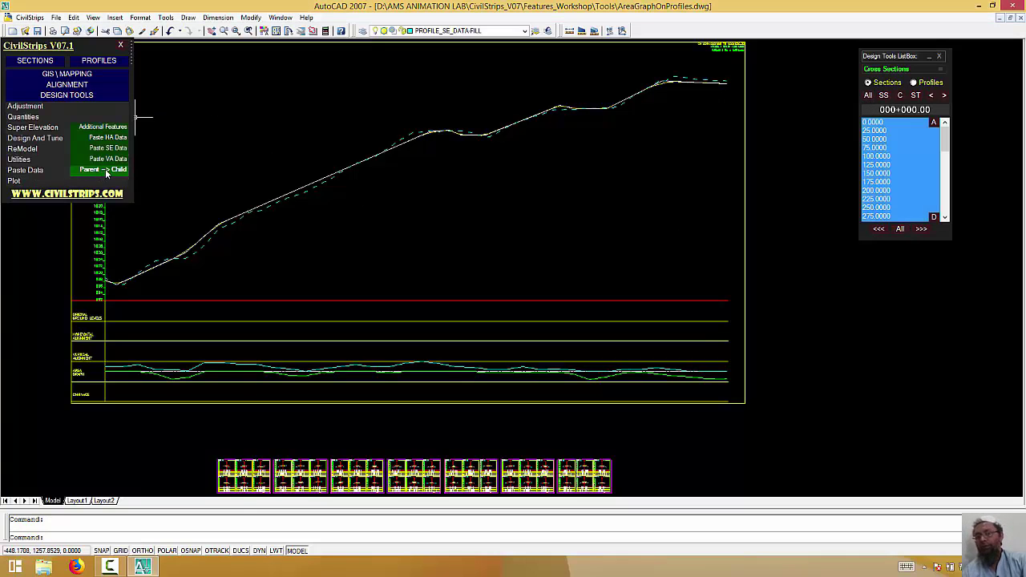
Step: On the area-profile page, add the AREA_TXT_CUT-CUT and AREA_TXT_FIL-FILL layers
{"action": "left_click", "coordinate": [117, 152]}
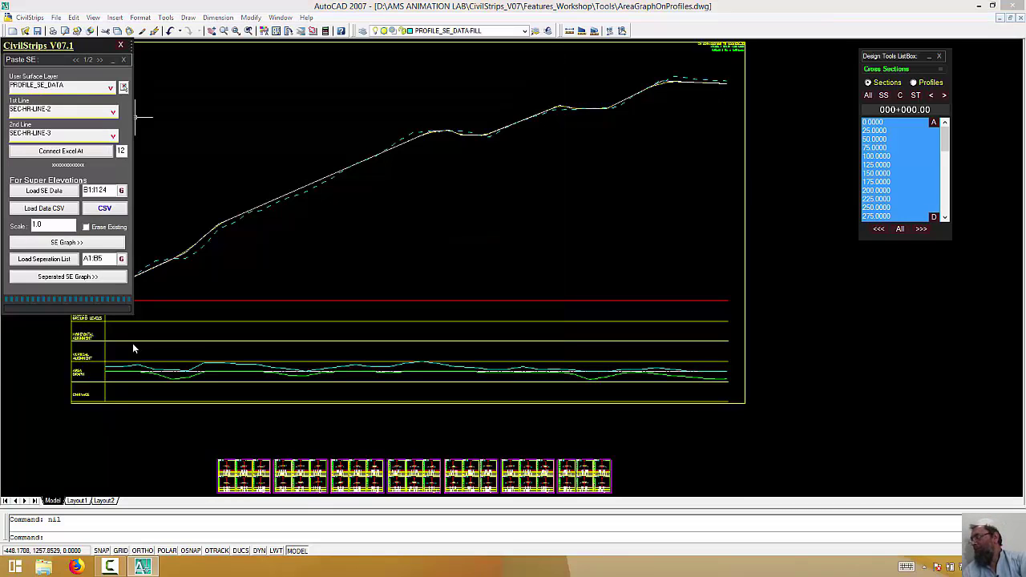
{"action": "left_click", "coordinate": [99, 60]}
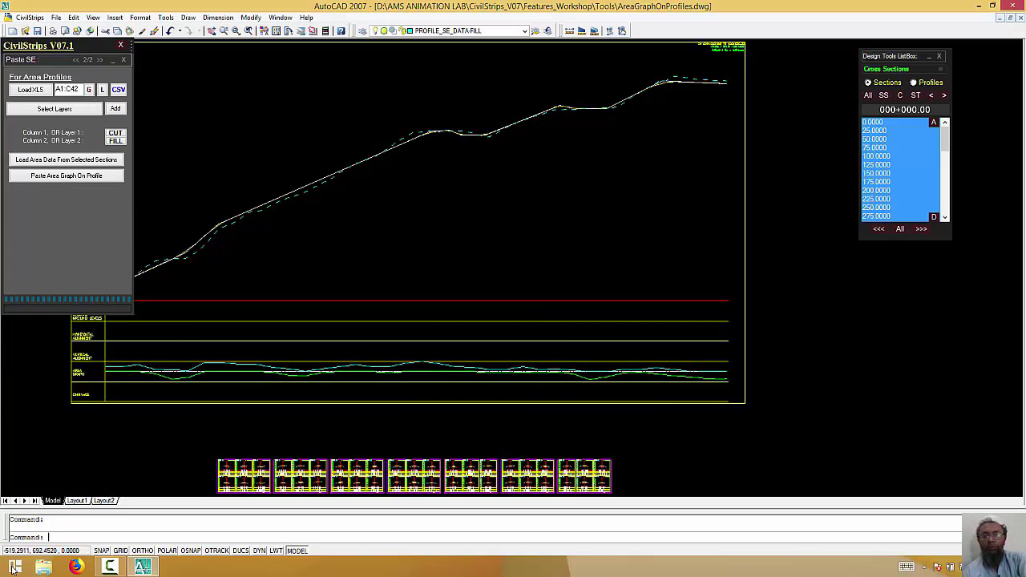
{"action": "left_click", "coordinate": [86, 113]}
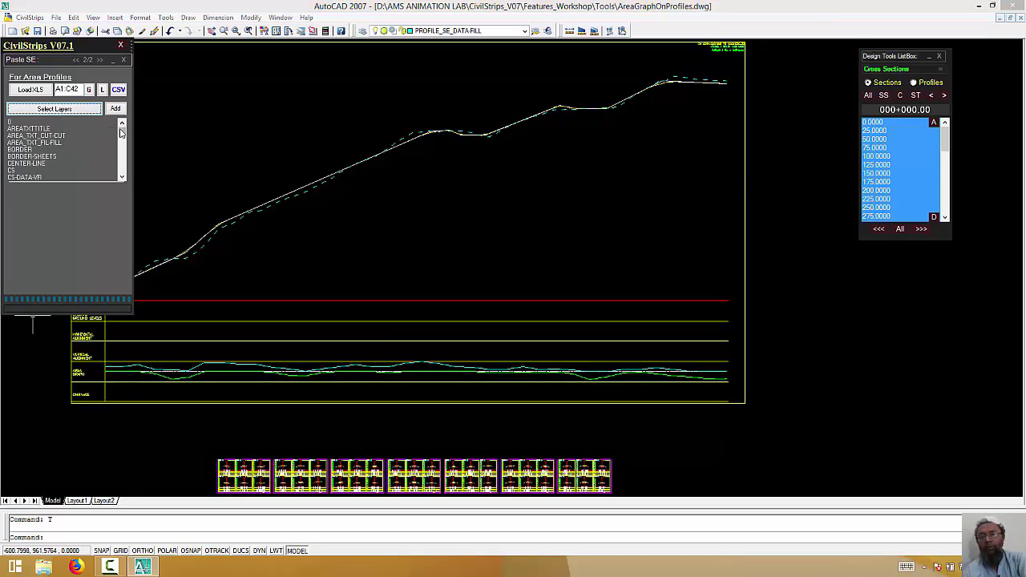
{"action": "left_click", "coordinate": [67, 136]}
{"action": "left_click", "coordinate": [70, 142]}
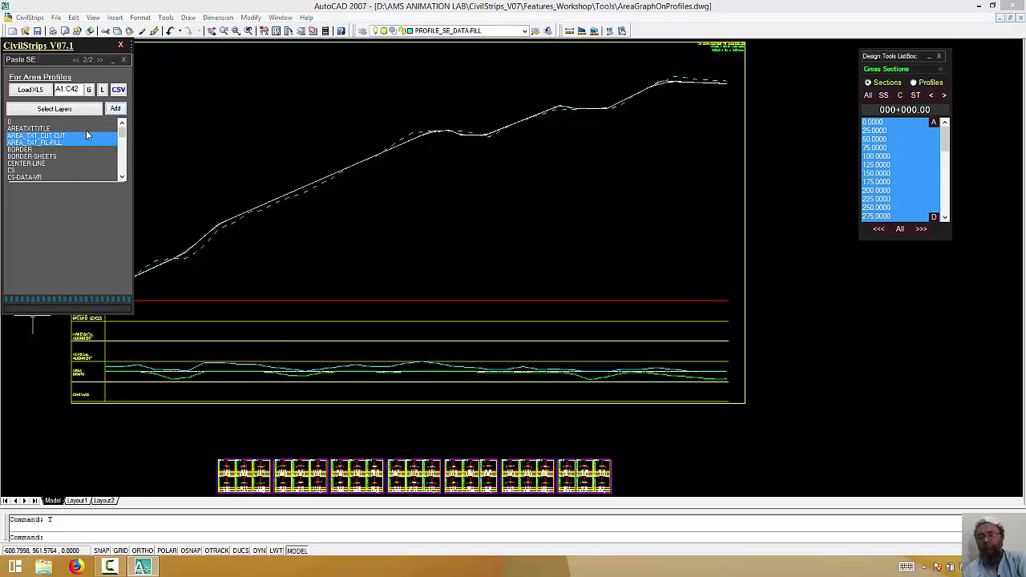
{"action": "left_click", "coordinate": [117, 110]}
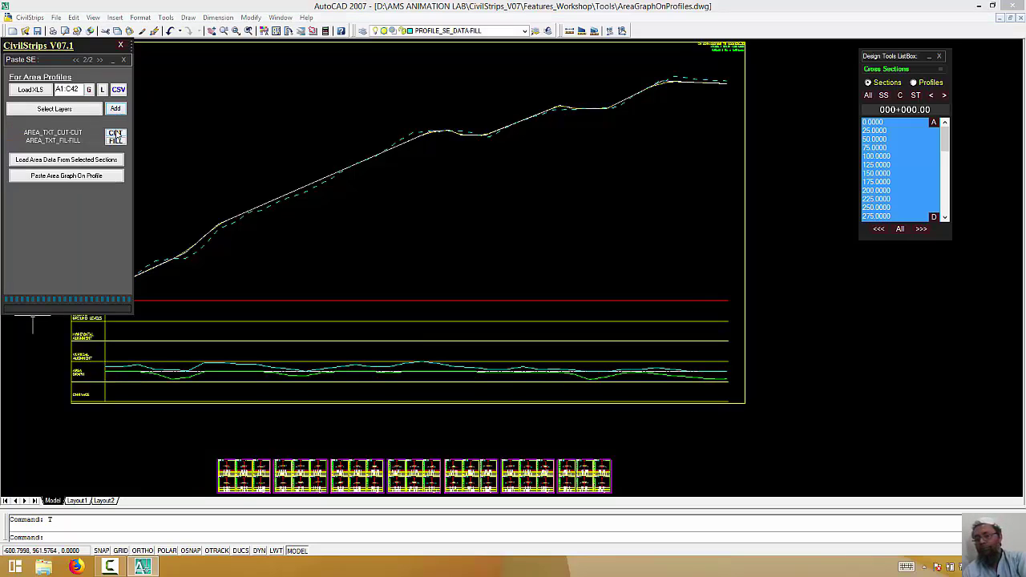
Step: Toggle the layer assignment until the layers are ordered cut, then fill
{"action": "left_click", "coordinate": [116, 136]}
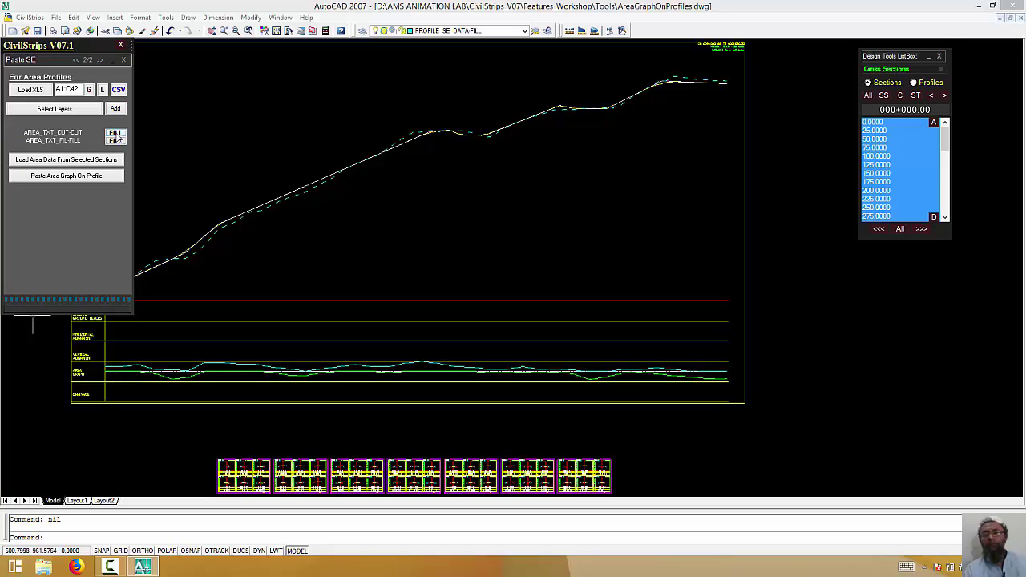
{"action": "left_click", "coordinate": [117, 142]}
{"action": "left_click", "coordinate": [119, 141]}
{"action": "left_click", "coordinate": [121, 141]}
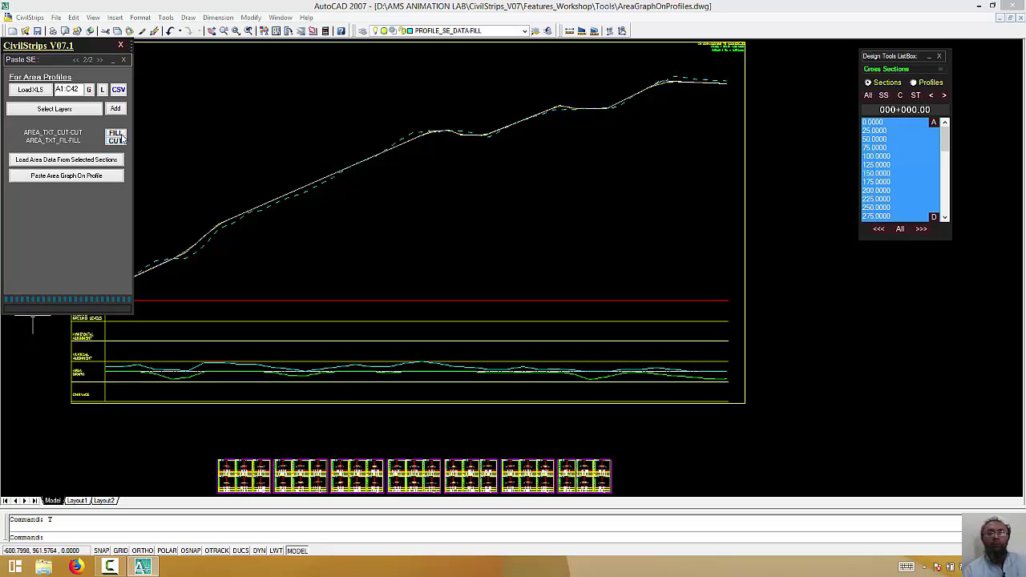
{"action": "left_click", "coordinate": [116, 136]}
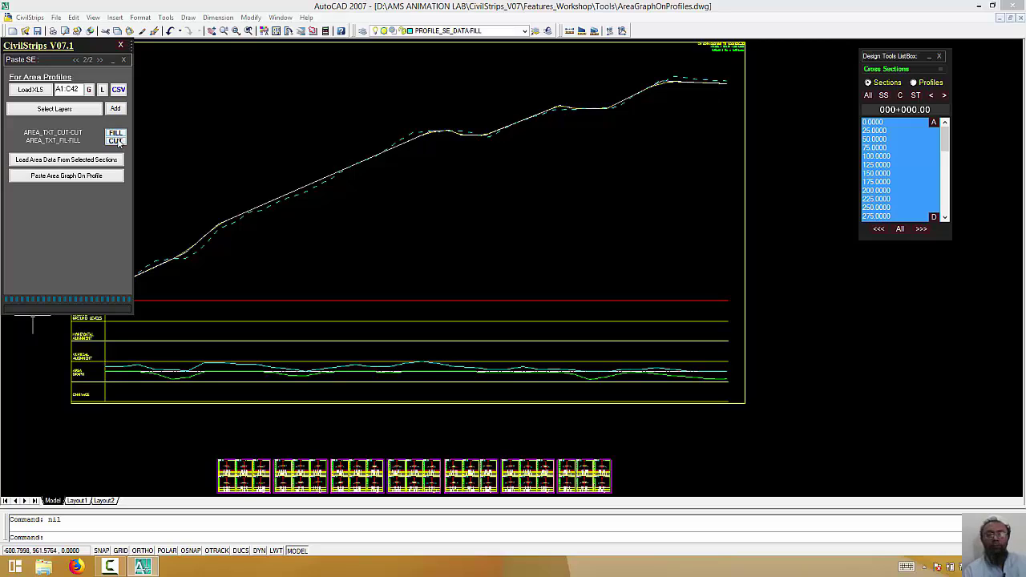
{"action": "left_click", "coordinate": [117, 140]}
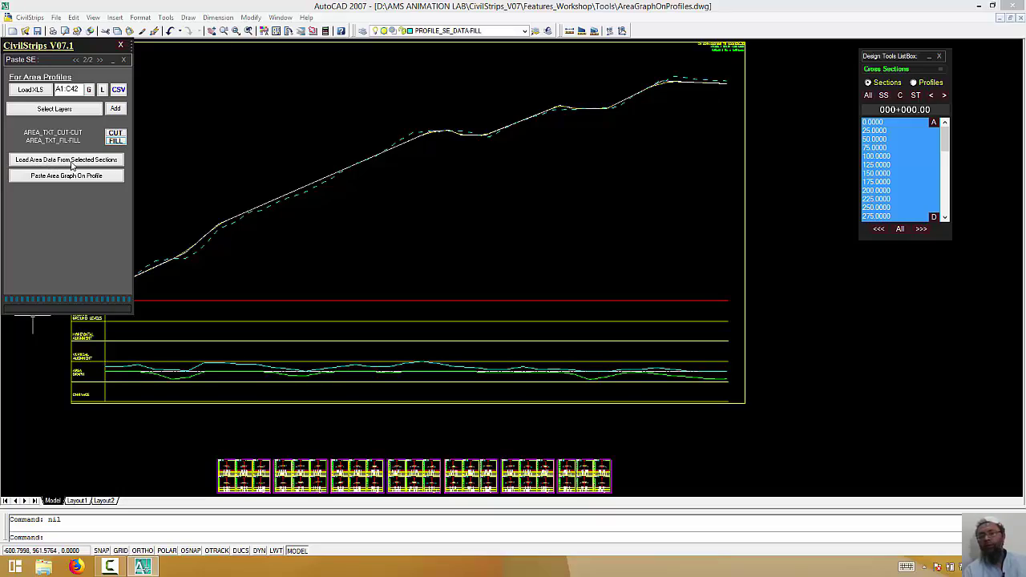
Step: Load cut/fill areas from all 42 sections, then list profiles and pick 0.0000
{"action": "left_click", "coordinate": [73, 164]}
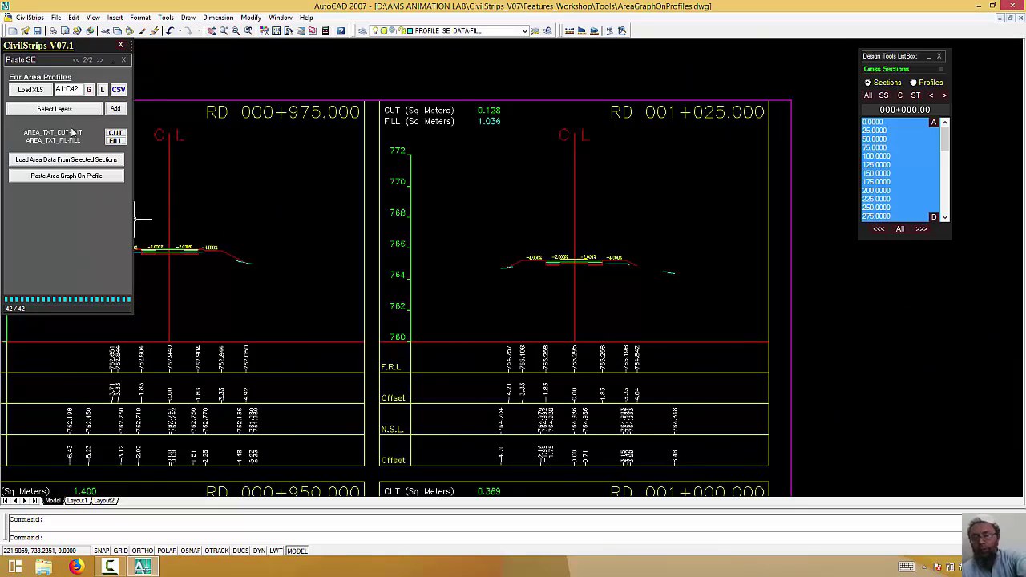
{"action": "left_click", "coordinate": [897, 95]}
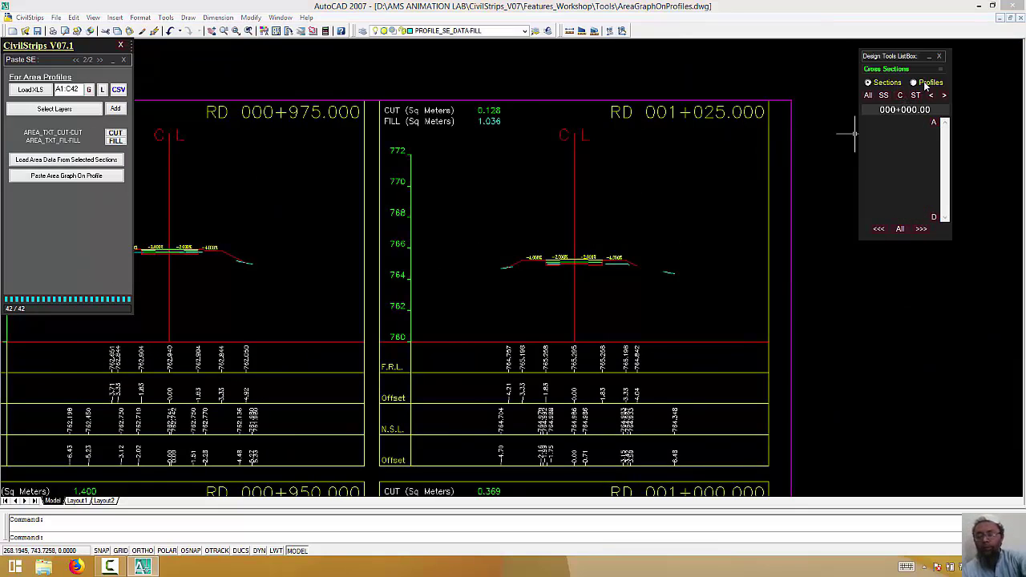
{"action": "left_click", "coordinate": [878, 121]}
Step: Show the profile, set lines to SEC-HR-LINE-3 and SEC-HR-LINE-4, and paste the area graph
{"action": "double_click", "coordinate": [883, 121]}
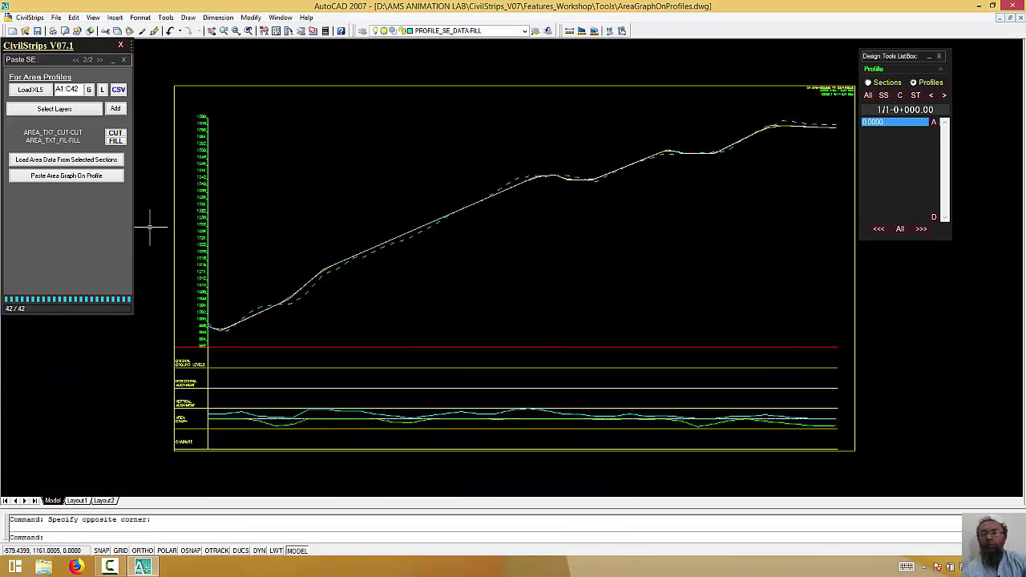
{"action": "left_click", "coordinate": [76, 60]}
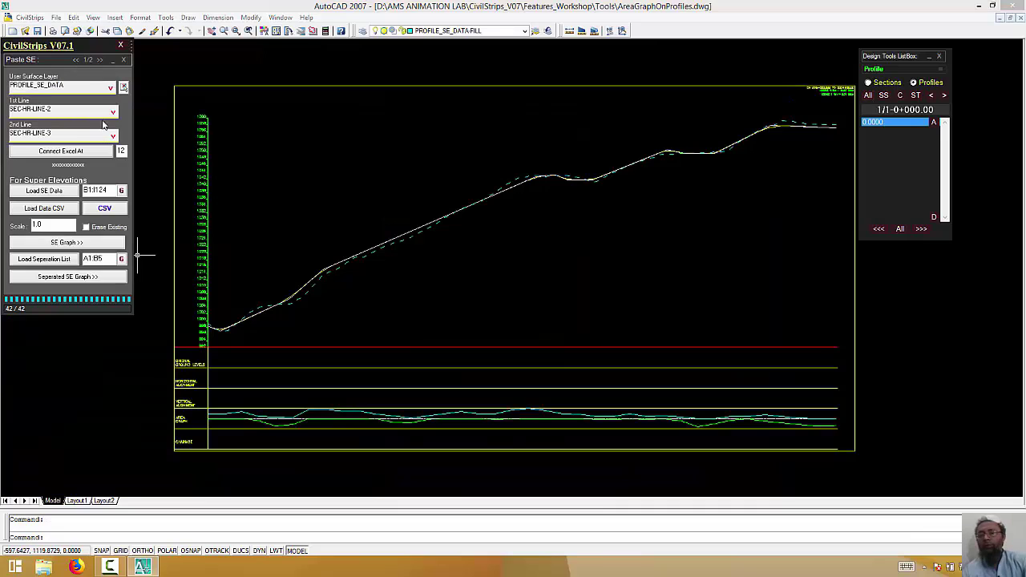
{"action": "left_click", "coordinate": [115, 111]}
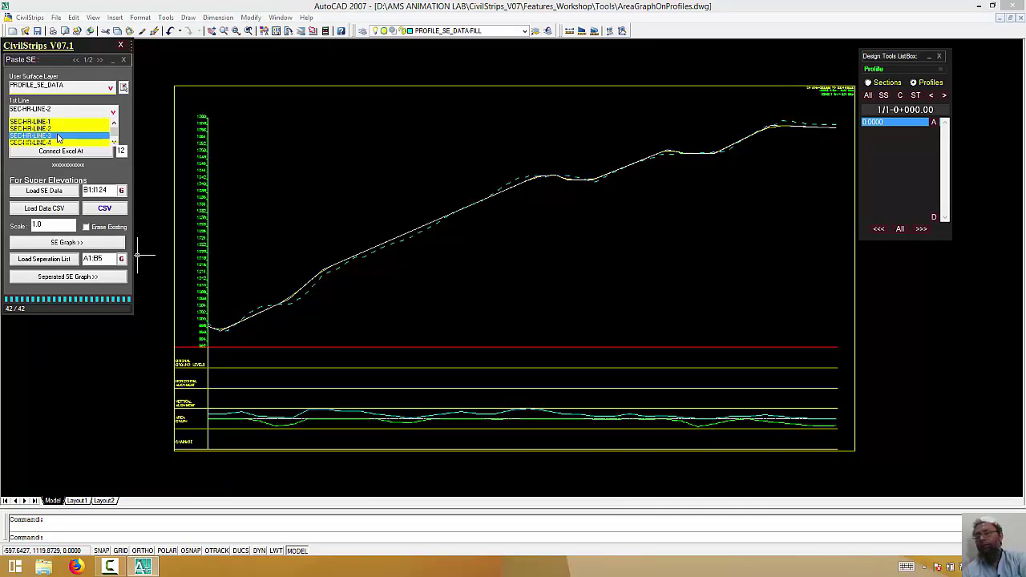
{"action": "left_click", "coordinate": [106, 135]}
{"action": "left_click", "coordinate": [114, 137]}
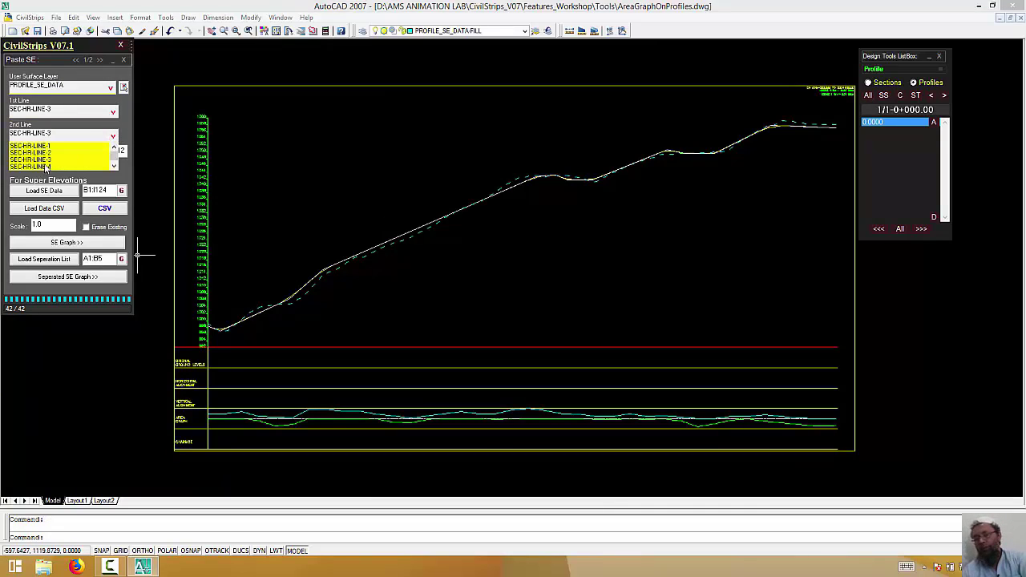
{"action": "left_click", "coordinate": [46, 156]}
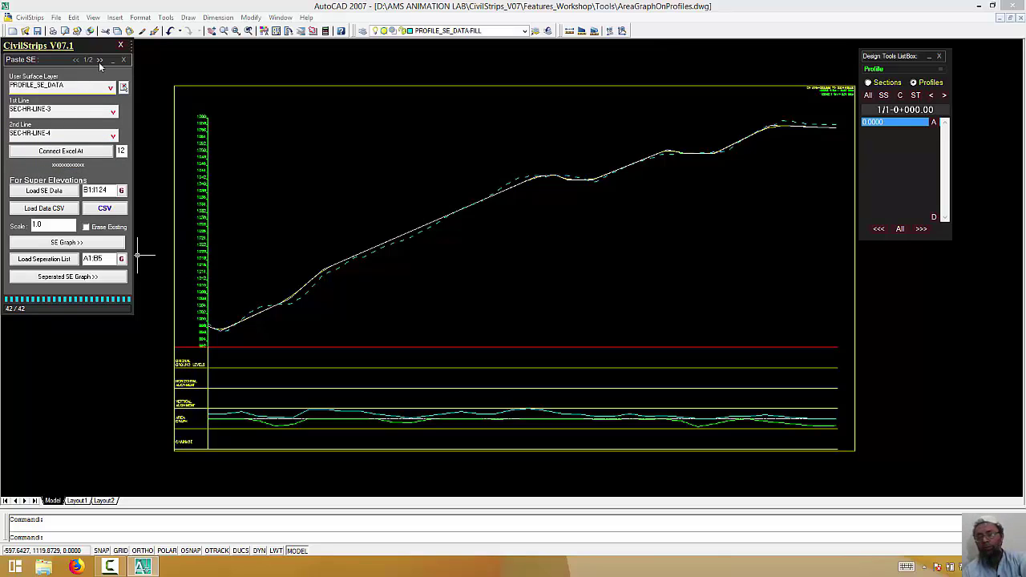
{"action": "left_click", "coordinate": [99, 61]}
{"action": "left_click", "coordinate": [54, 178]}
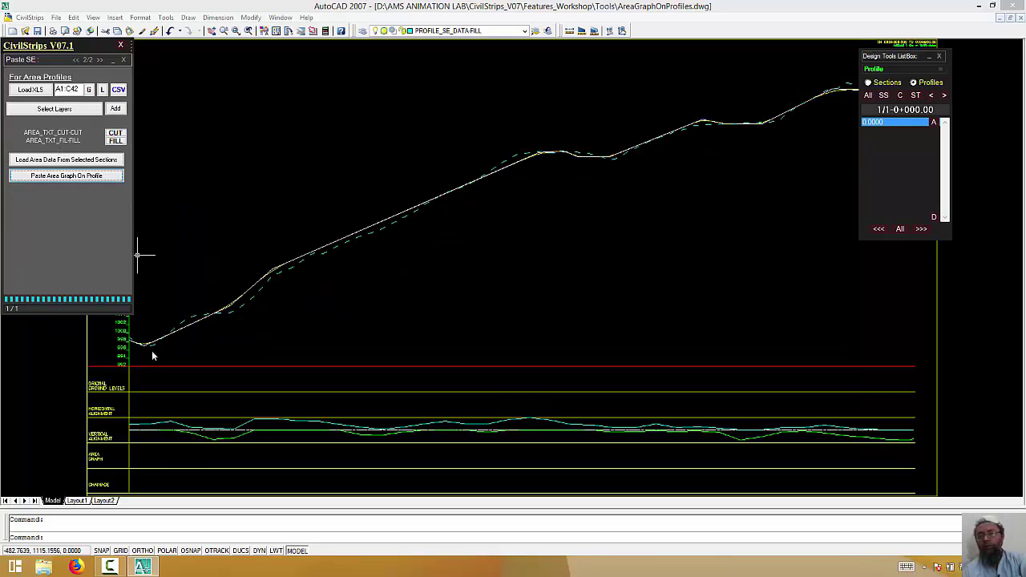
Step: Zoom into the left end of the profile bands and check the green alignment polyline
{"action": "middle_click_drag", "start_coordinate": [193, 441], "coordinate": [356, 389]}
{"action": "scroll", "coordinate": [355, 390], "scroll_direction": "up", "scroll_amount": 2}
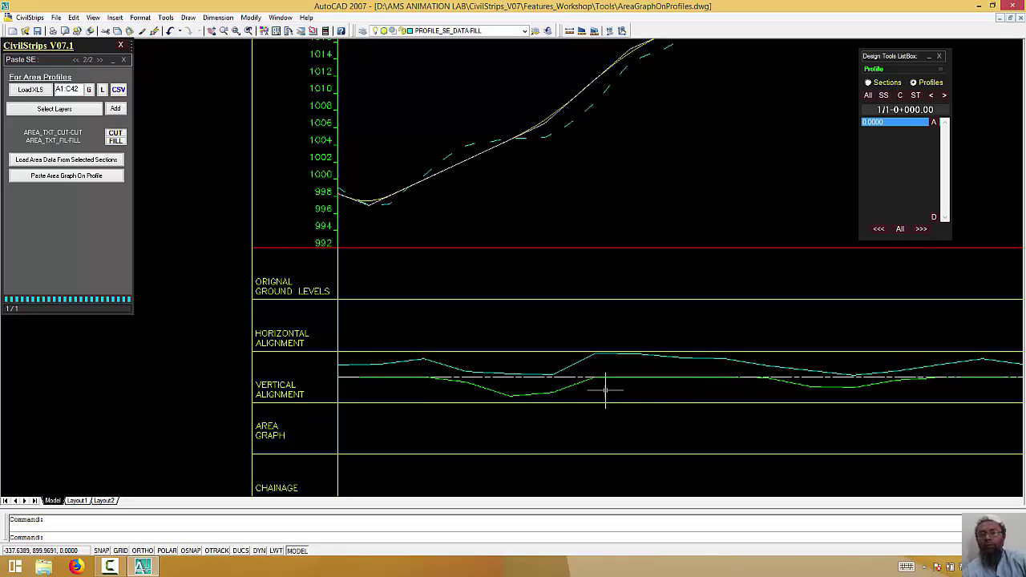
{"action": "left_click", "coordinate": [546, 393]}
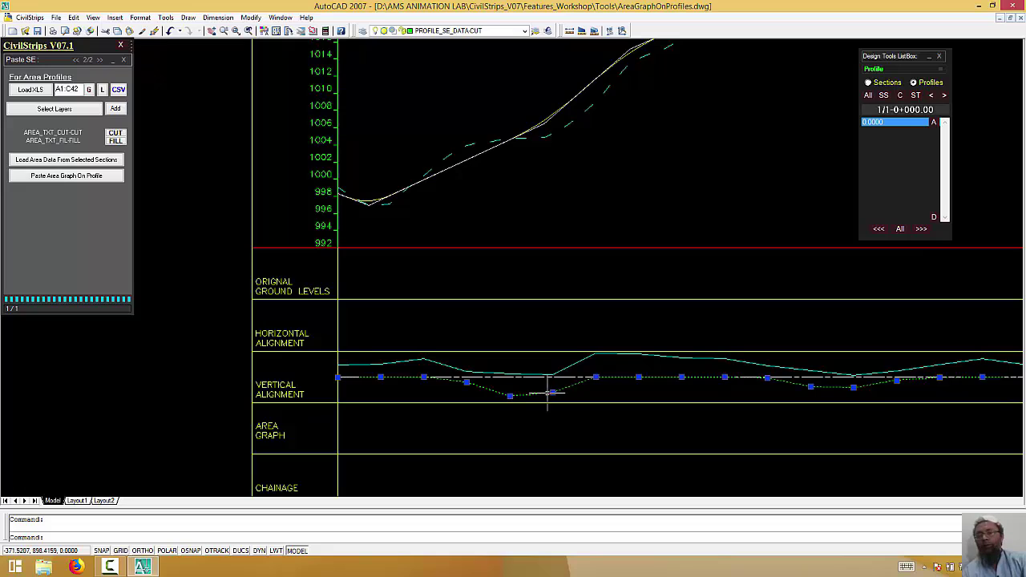
{"action": "key", "text": "Escape"}
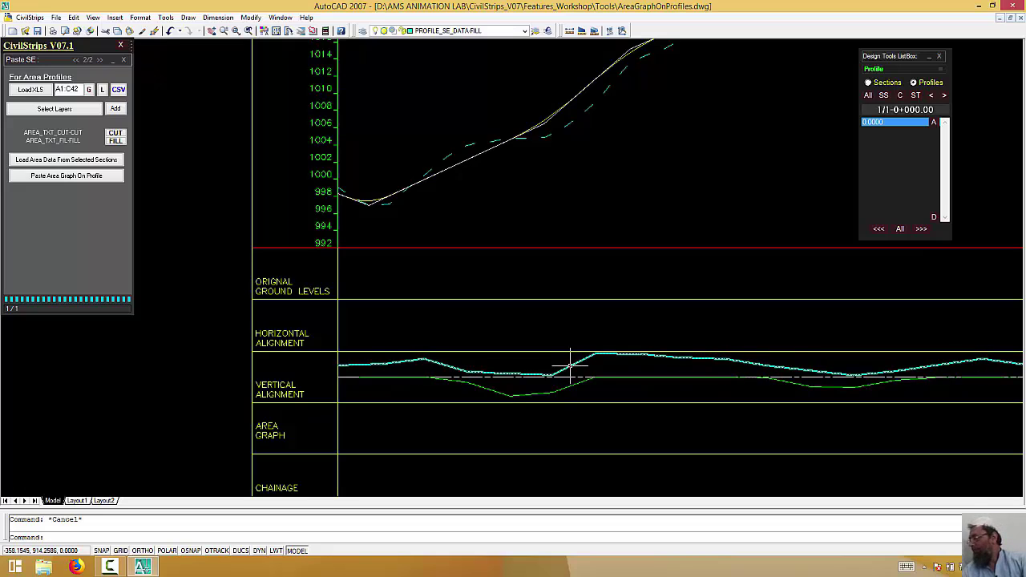
Step: Select the cyan and green alignment polylines and the dashed profile line
{"action": "left_click", "coordinate": [570, 367]}
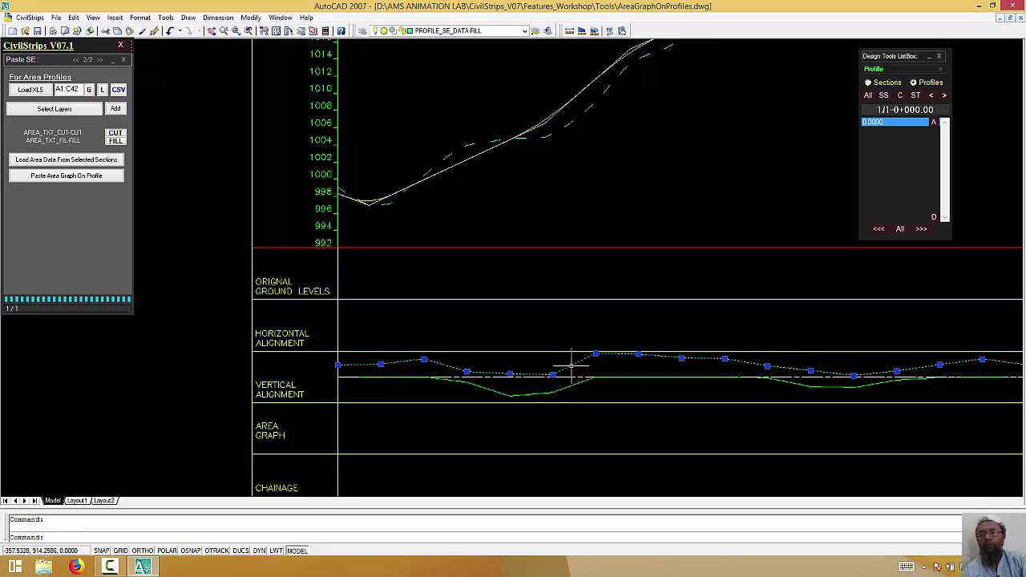
{"action": "left_click", "coordinate": [553, 385]}
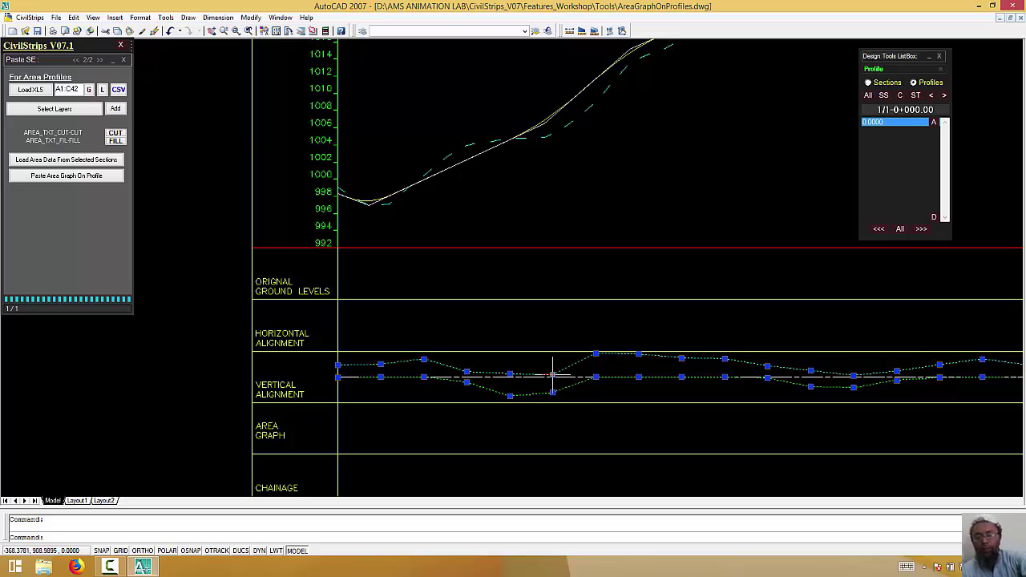
{"action": "left_click", "coordinate": [472, 145]}
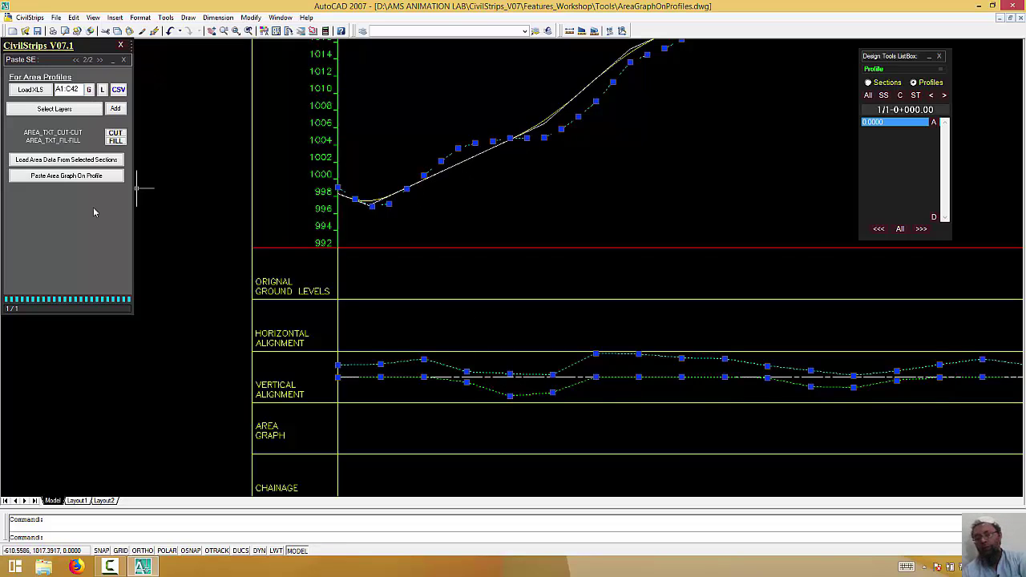
Step: Launch Excel and open PastingMultipleAreaLabels.xls from Features_Workshop\Sections\S-16-Scarification And Widening
{"action": "left_click", "coordinate": [16, 567]}
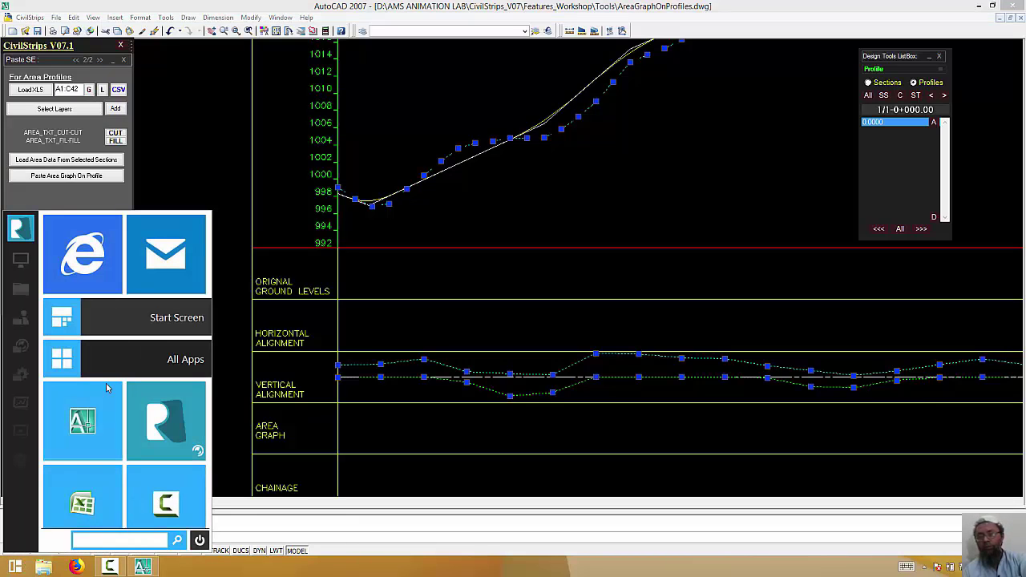
{"action": "left_click", "coordinate": [81, 505]}
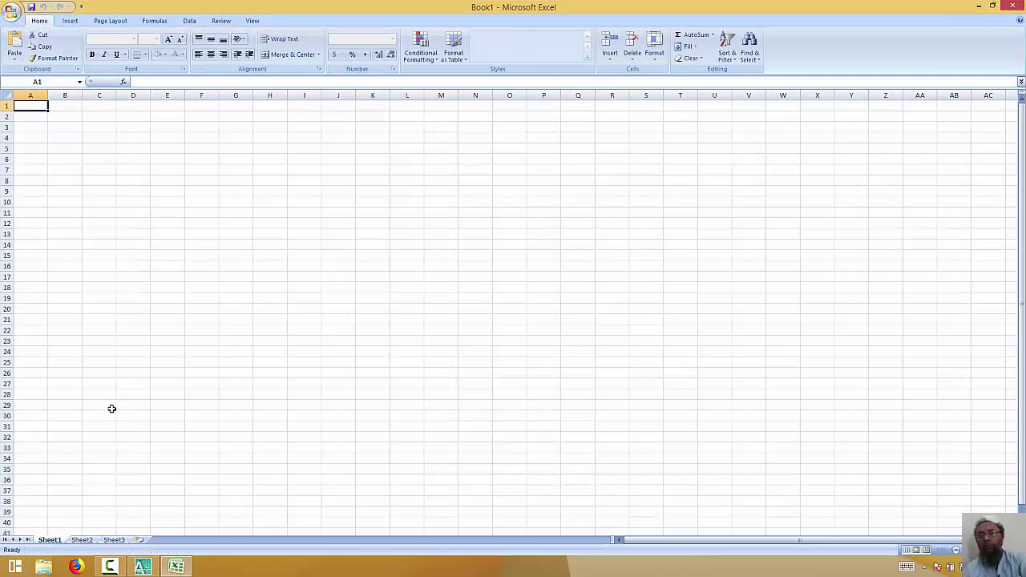
{"action": "left_click", "coordinate": [8, 10]}
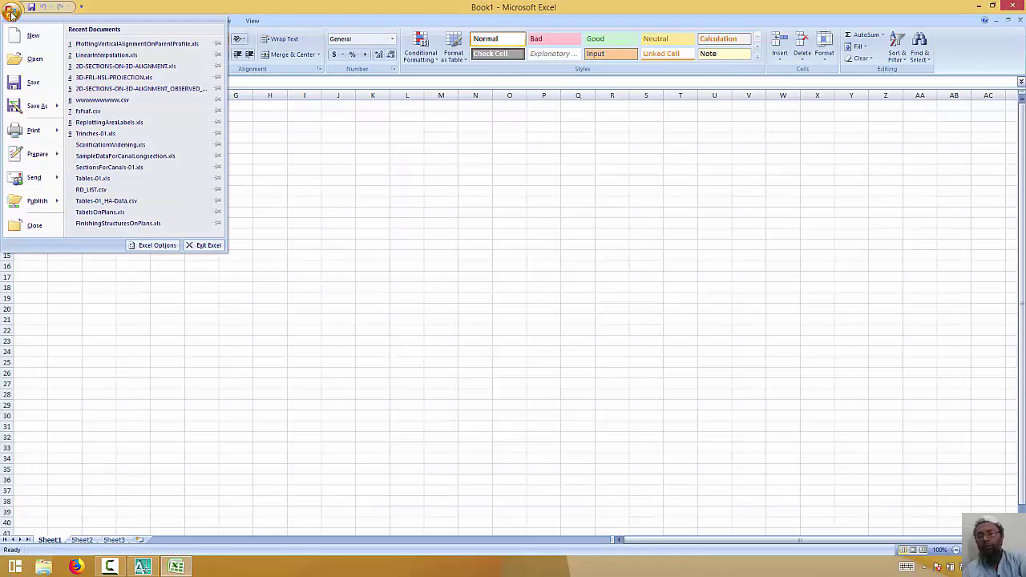
{"action": "left_click", "coordinate": [34, 59]}
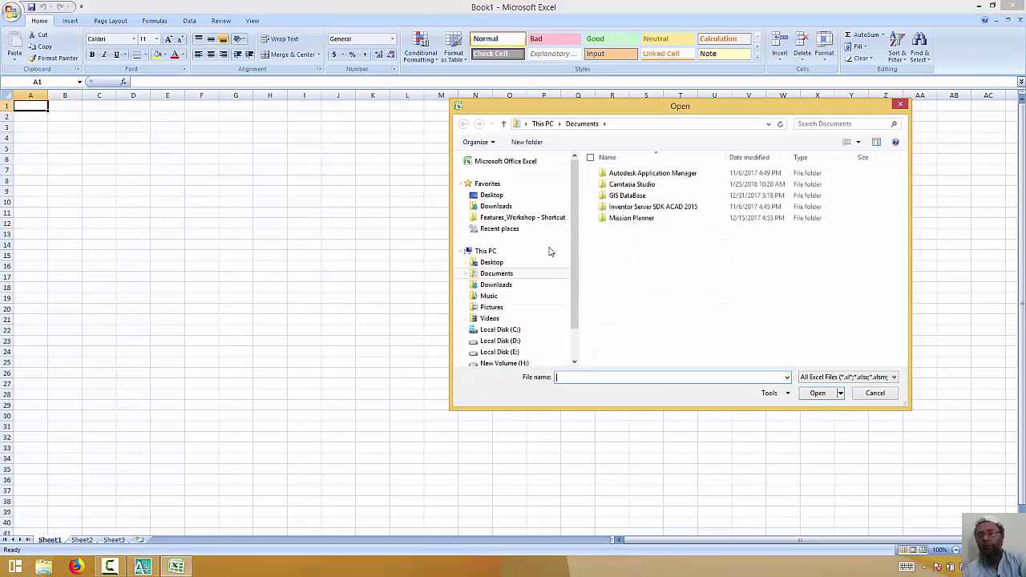
{"action": "left_click", "coordinate": [522, 217]}
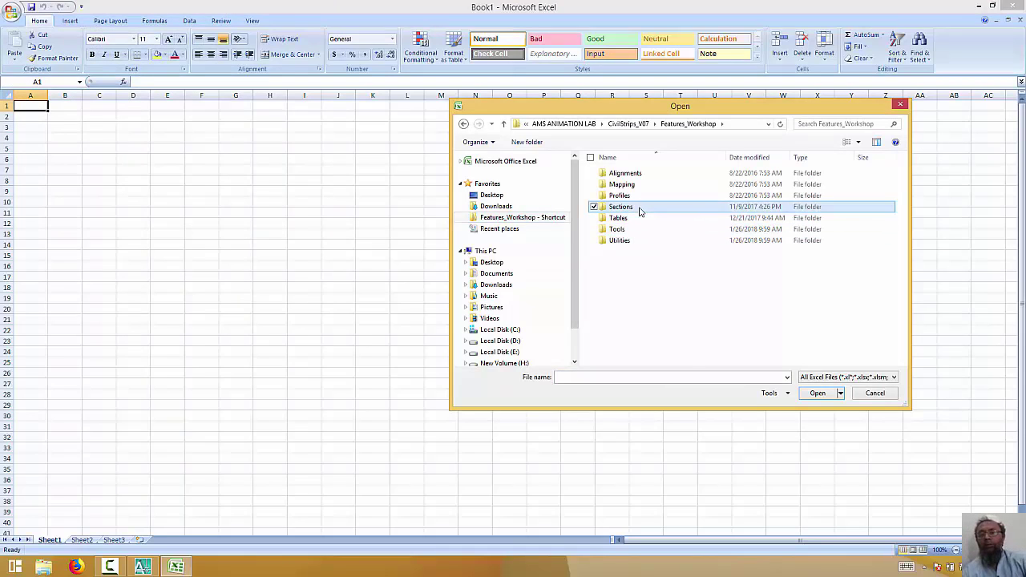
{"action": "double_click", "coordinate": [634, 208]}
{"action": "double_click", "coordinate": [648, 253]}
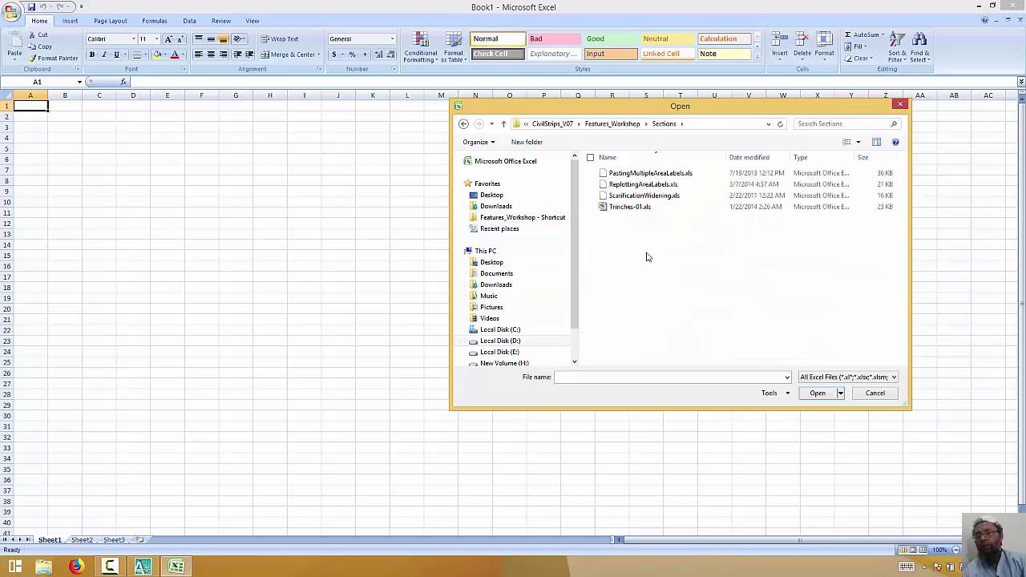
{"action": "double_click", "coordinate": [646, 174]}
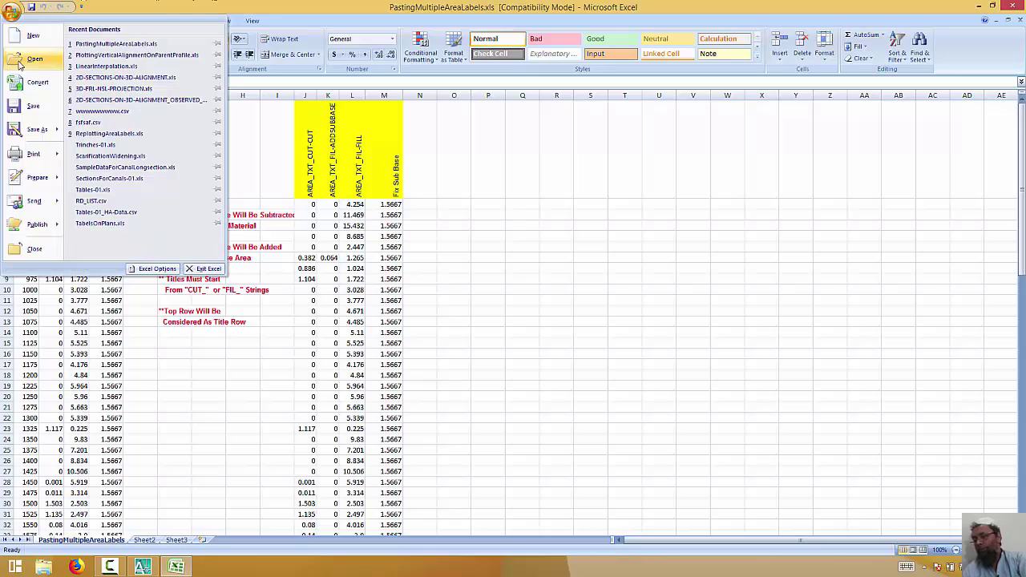
Step: Open ReplottingAreaLabels.xls, select A2:C82, and return to AutoCAD
{"action": "left_click", "coordinate": [34, 58]}
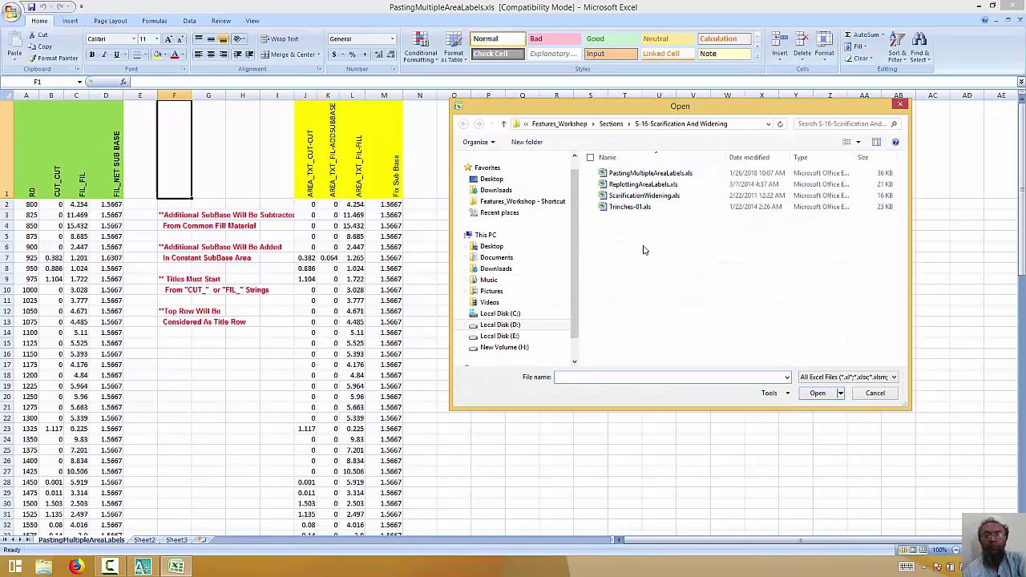
{"action": "double_click", "coordinate": [672, 186]}
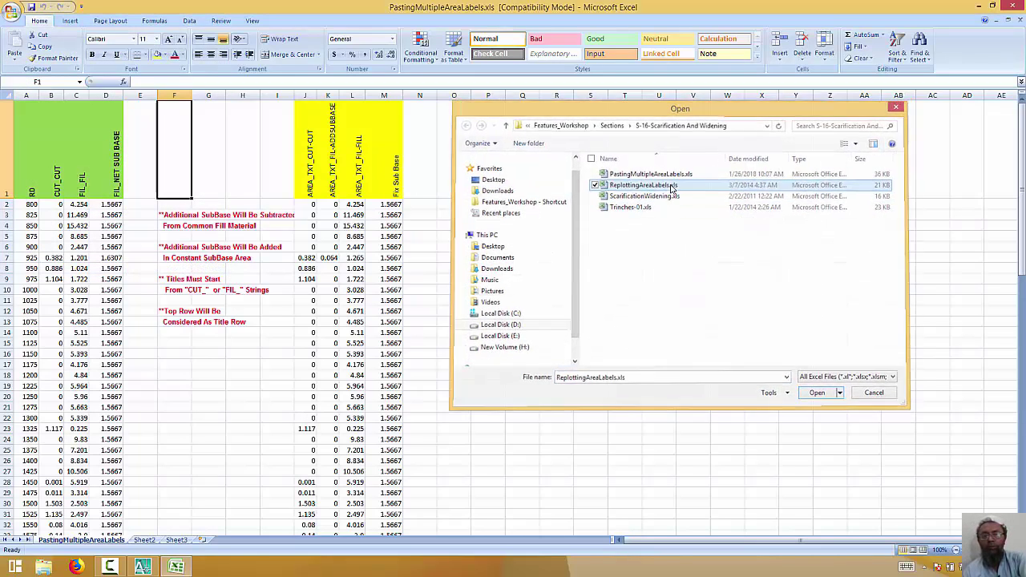
{"action": "left_click", "coordinate": [617, 229]}
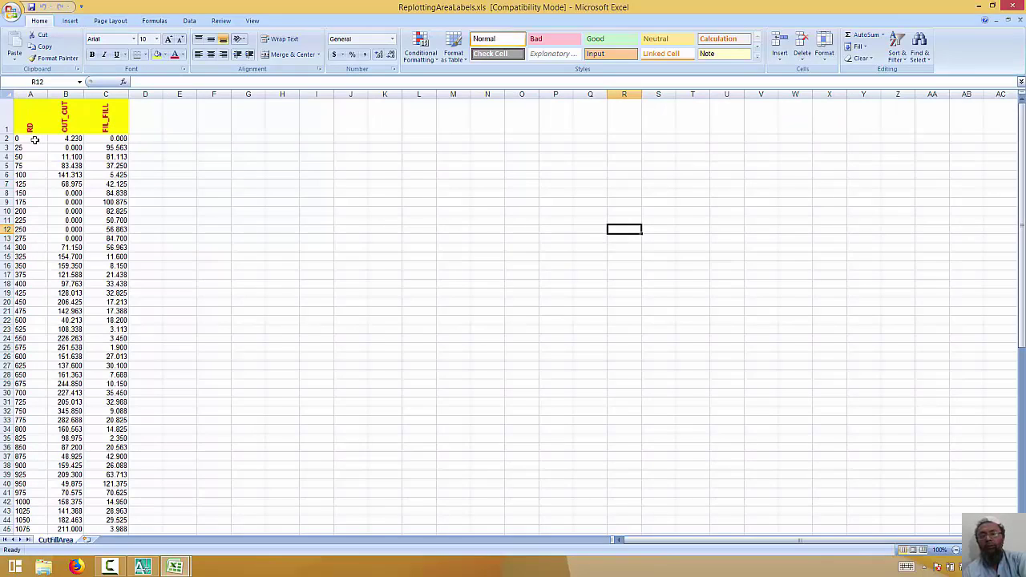
{"action": "left_click_drag", "start_coordinate": [27, 139], "coordinate": [103, 142]}
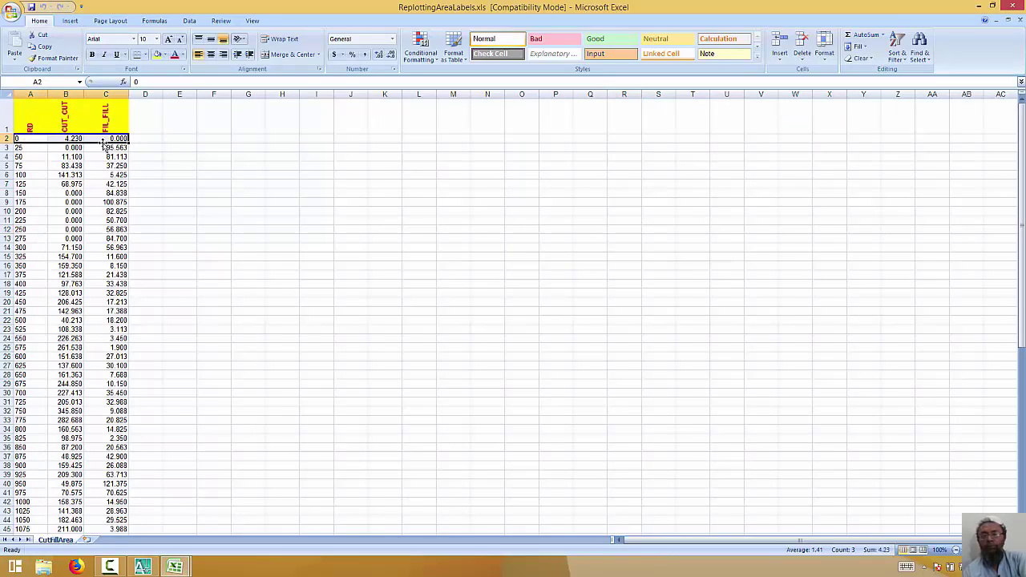
{"action": "scroll", "coordinate": [103, 143], "scroll_direction": "down", "scroll_amount": 19}
{"action": "key", "text": "ctrl+shift+Down"}
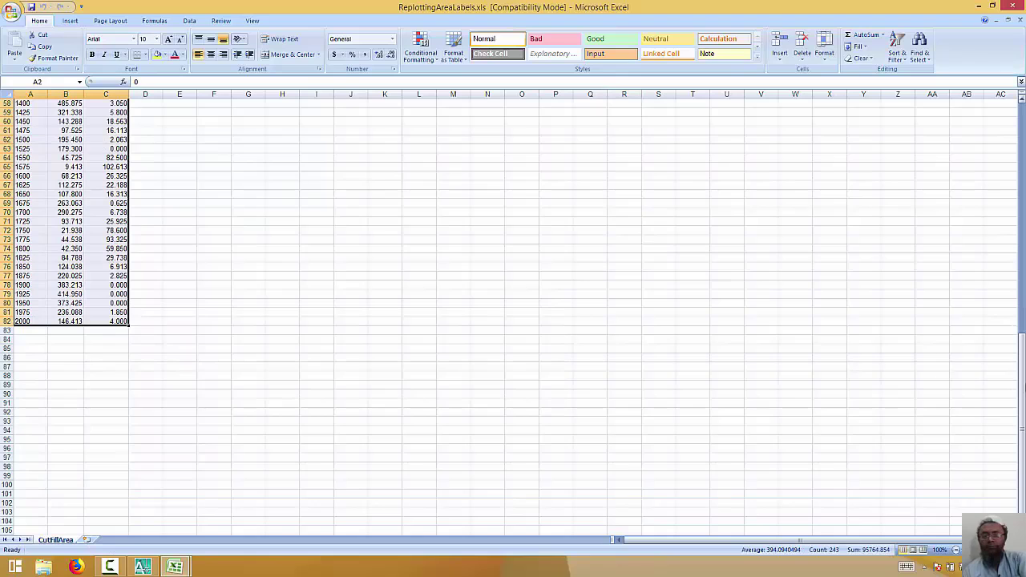
{"action": "left_click_drag", "start_coordinate": [1022, 377], "coordinate": [1022, 144]}
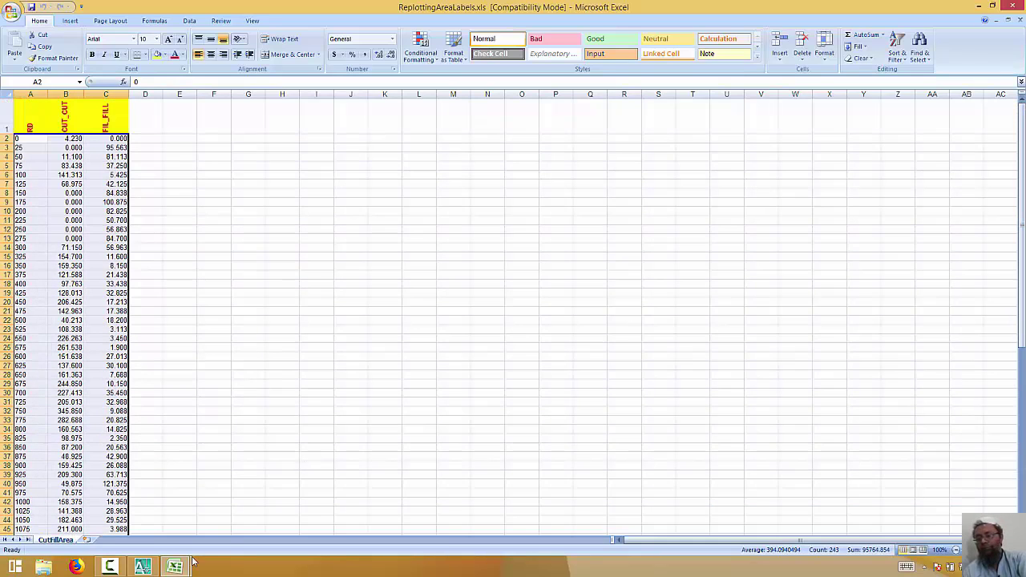
{"action": "left_click", "coordinate": [143, 567]}
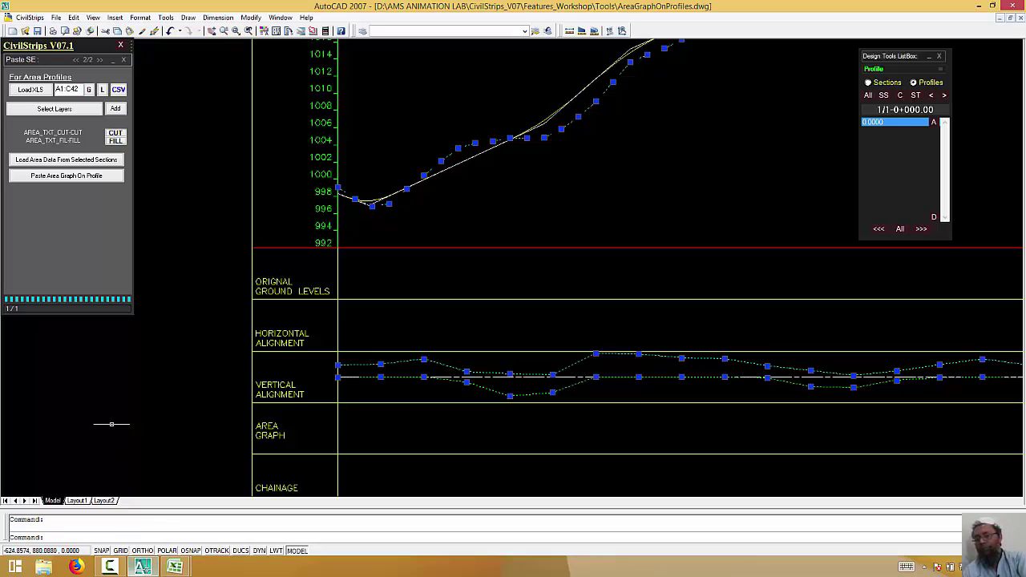
Step: After the Excel-not-connected error, connect CivilStrips to the open Excel sheet
{"action": "left_click", "coordinate": [87, 92]}
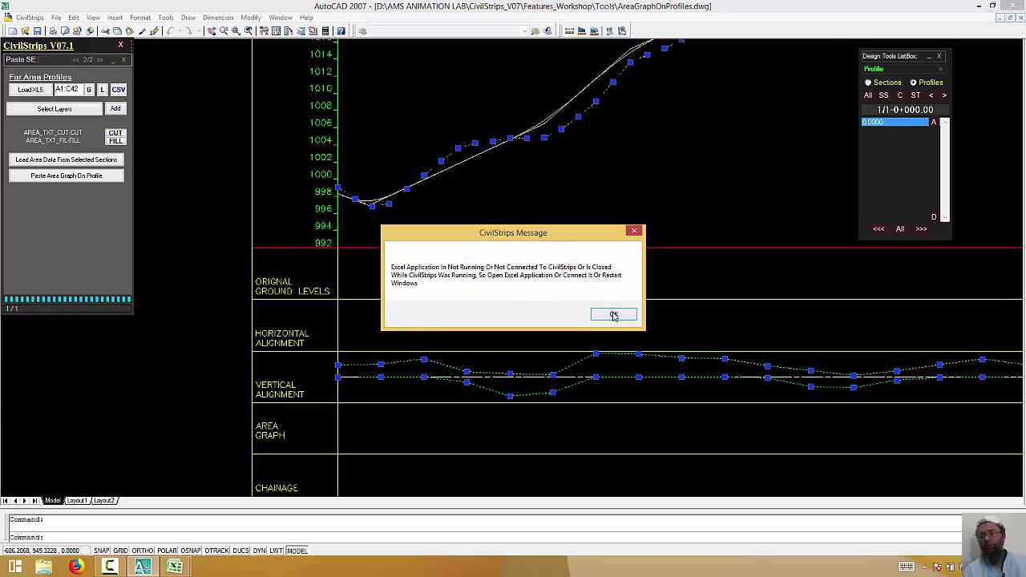
{"action": "left_click", "coordinate": [613, 315]}
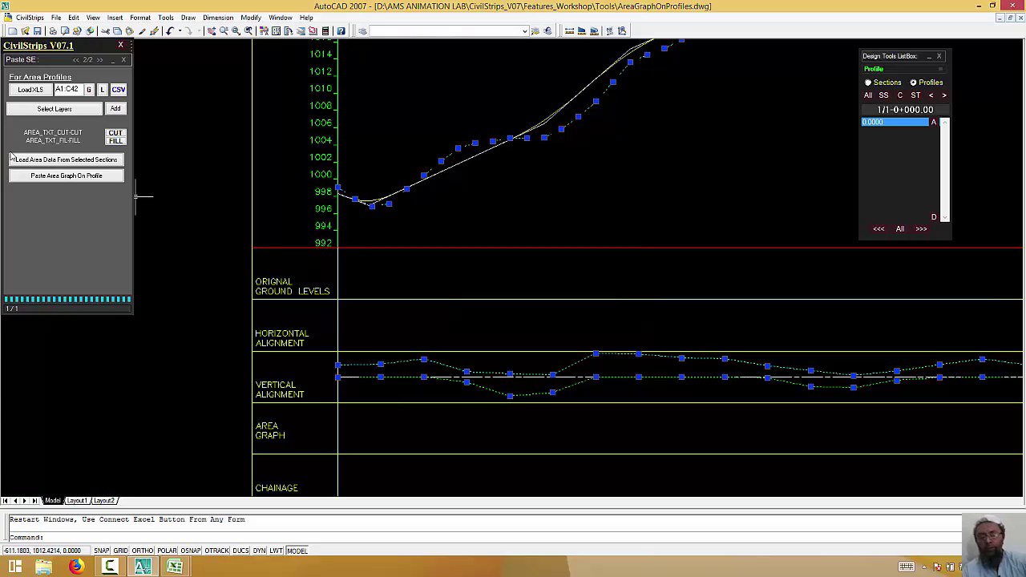
{"action": "left_click", "coordinate": [76, 59]}
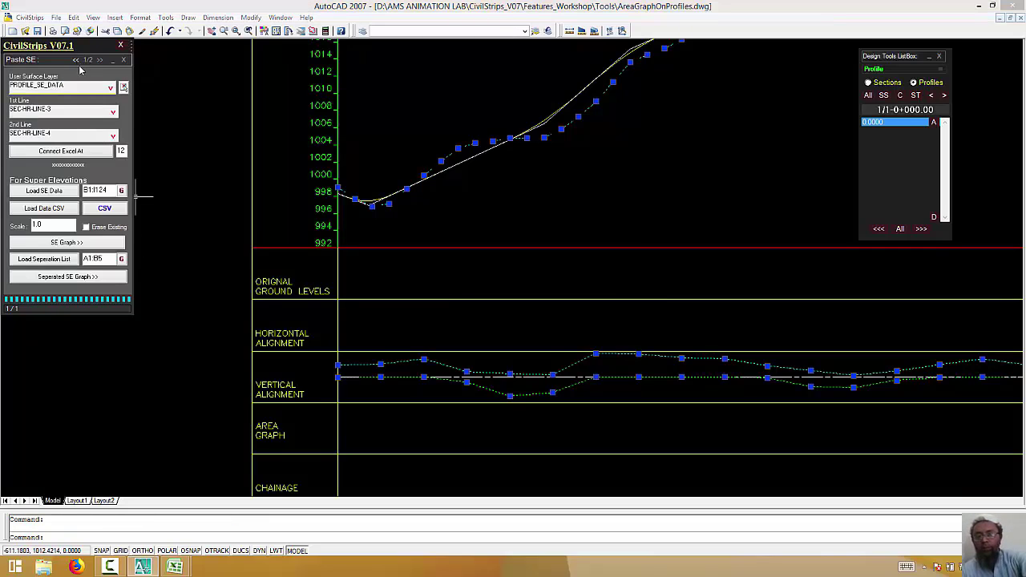
{"action": "left_click", "coordinate": [64, 152]}
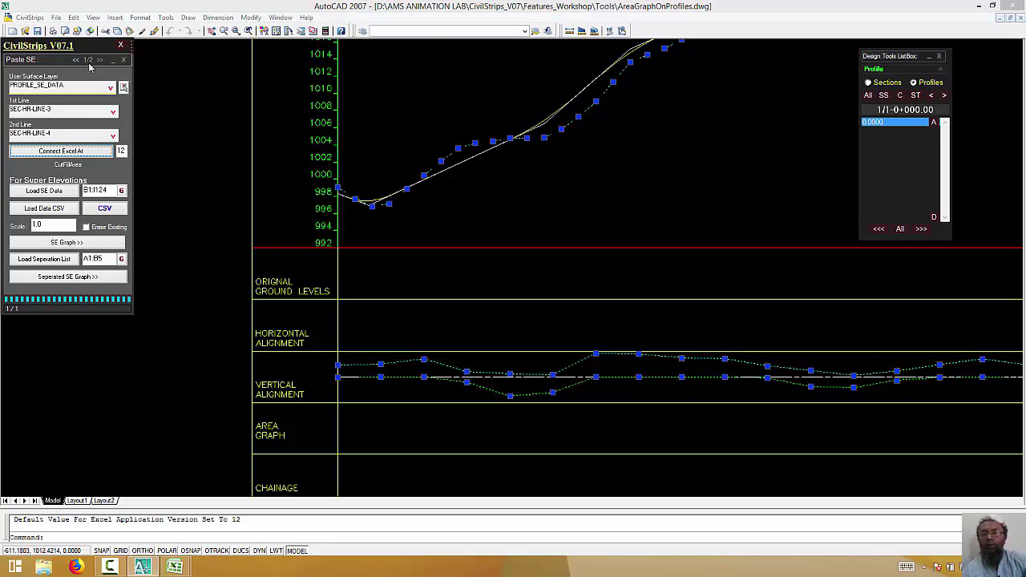
Step: Fetch range A2:C82 and load its 81 rows × 3 columns of area data
{"action": "left_click", "coordinate": [101, 61]}
{"action": "left_click", "coordinate": [89, 89]}
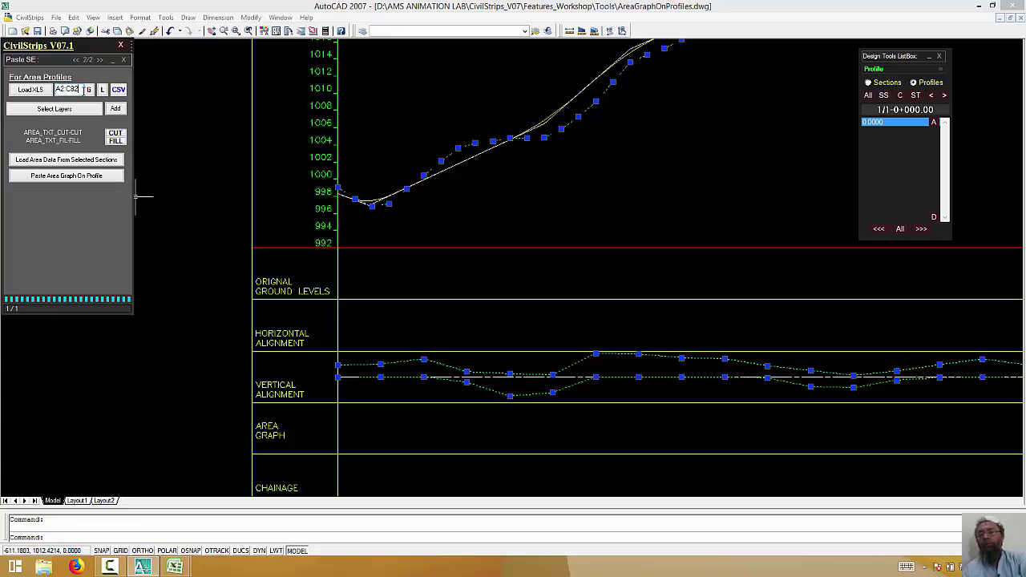
{"action": "left_click", "coordinate": [31, 90]}
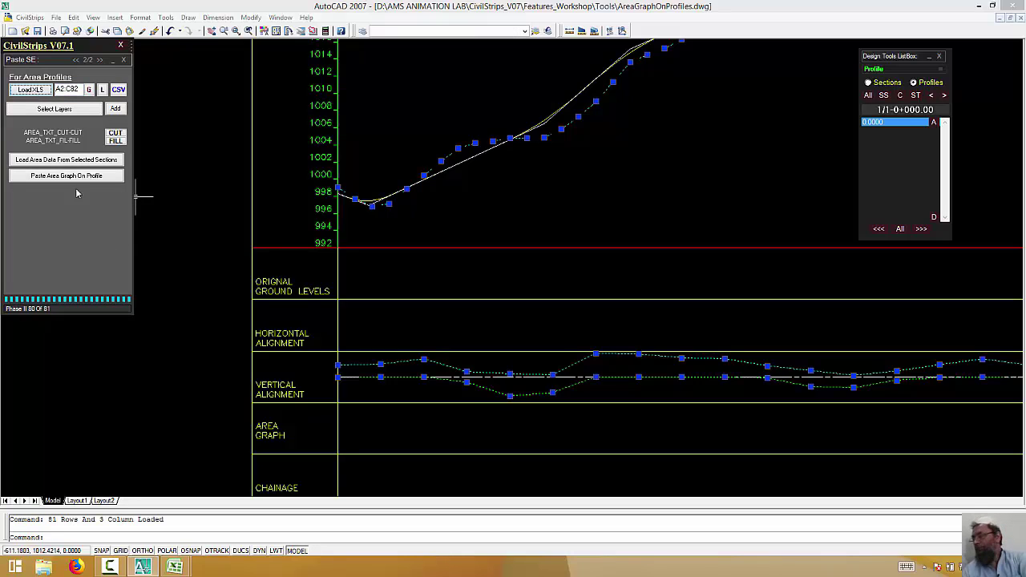
{"action": "left_click", "coordinate": [75, 60]}
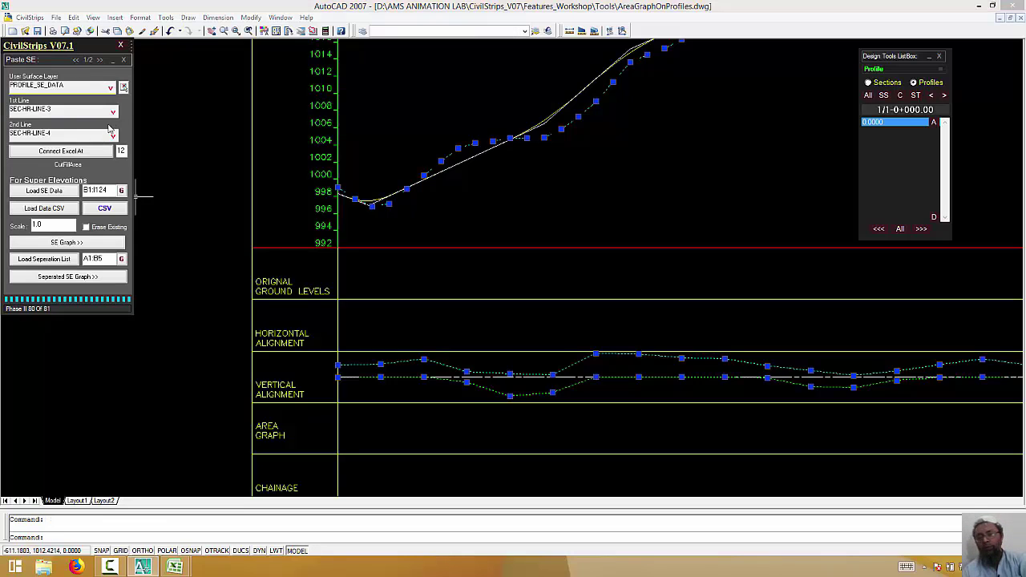
{"action": "key", "text": "Escape"}
{"action": "left_click", "coordinate": [420, 299]}
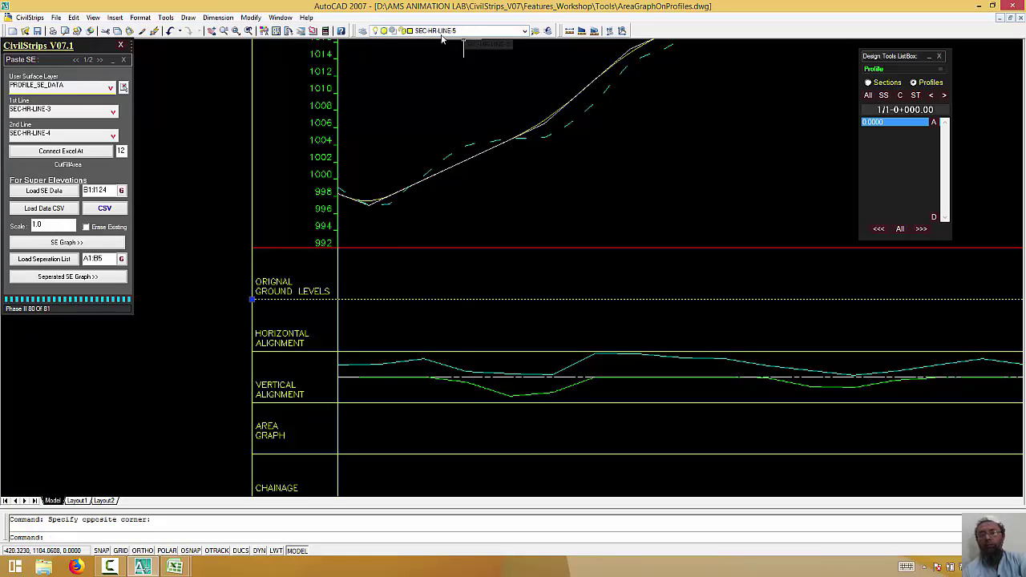
Step: Change 1st Line to SEC-HR-LINE-5 and 2nd Line to DATUM on page 1/2
{"action": "key", "text": "Escape"}
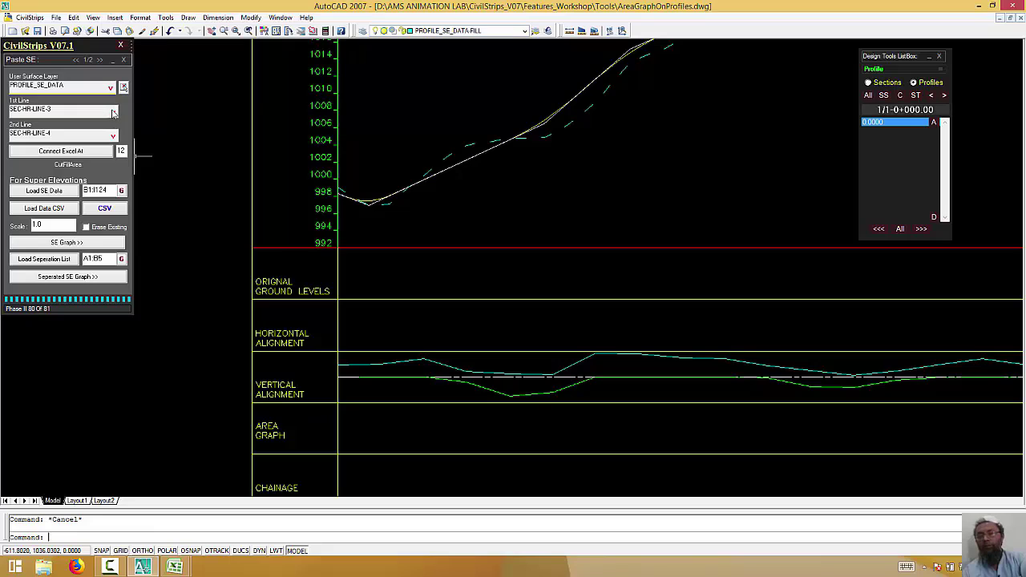
{"action": "left_click", "coordinate": [113, 112]}
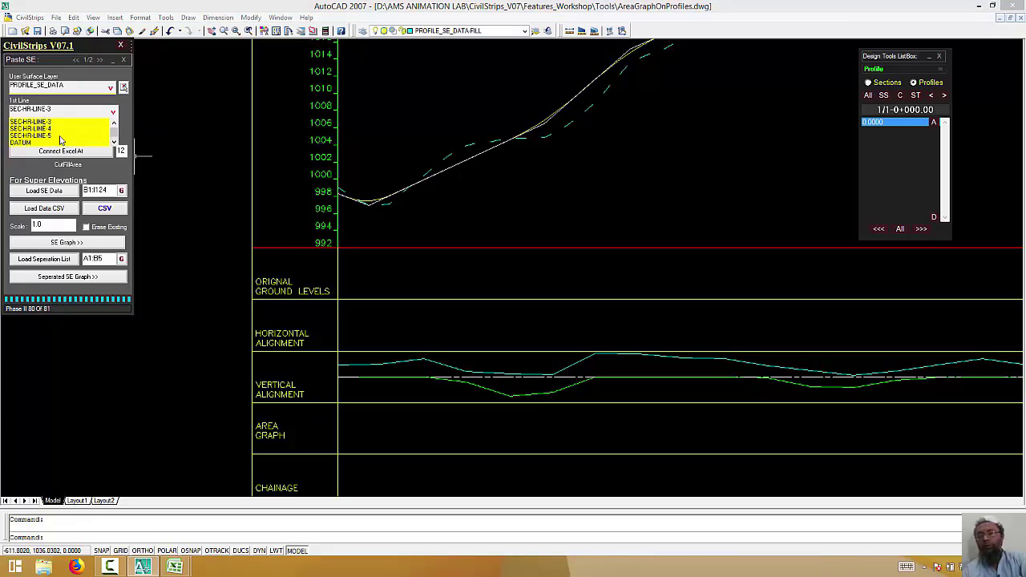
{"action": "left_click", "coordinate": [63, 136]}
{"action": "left_click", "coordinate": [114, 137]}
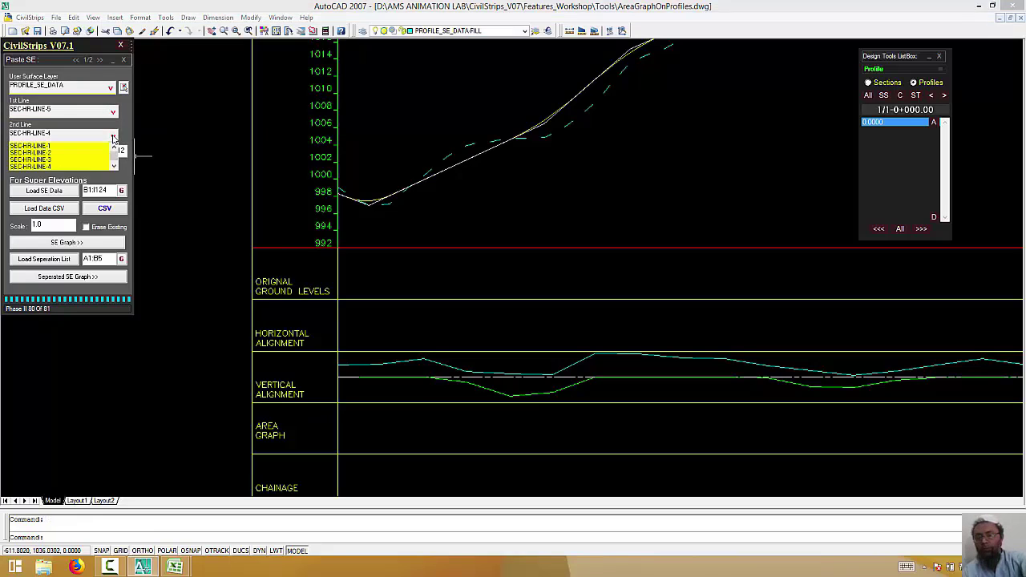
{"action": "double_click", "coordinate": [114, 166]}
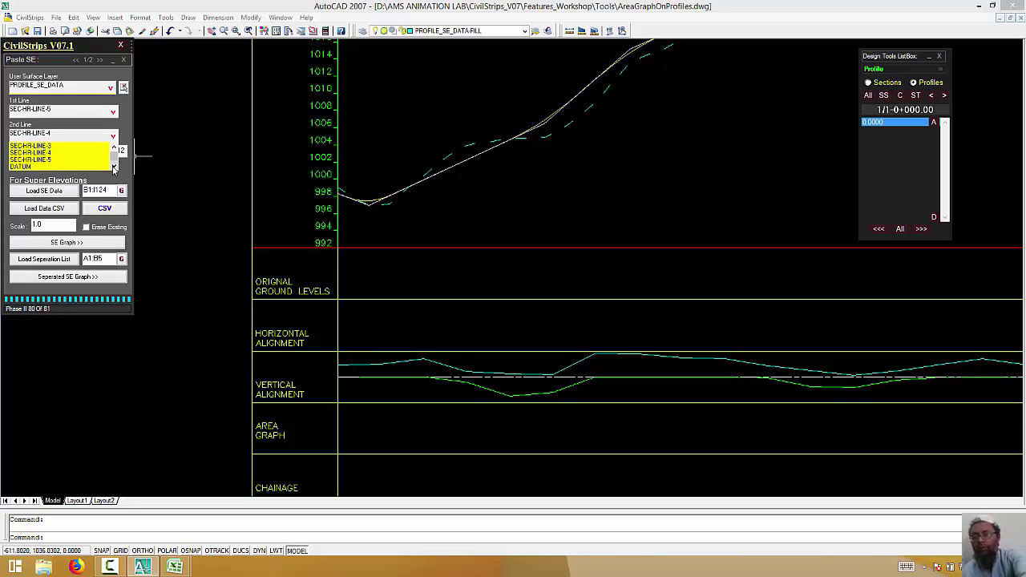
{"action": "left_click", "coordinate": [114, 166]}
{"action": "left_click", "coordinate": [67, 161]}
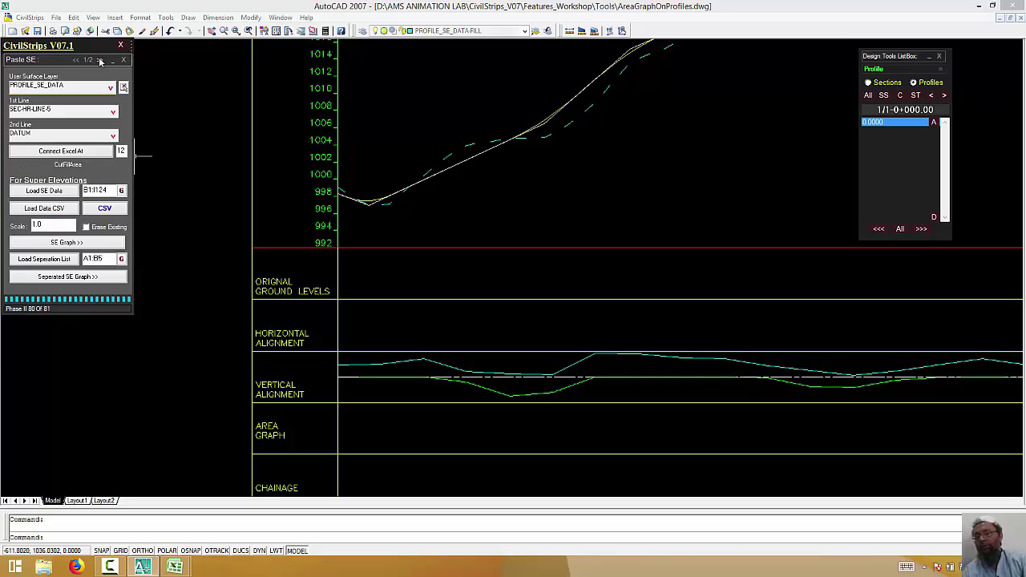
{"action": "left_click", "coordinate": [99, 59]}
Step: Start pasting the area graph onto the profile and zoom in on the profile's left end
{"action": "left_click", "coordinate": [66, 176]}
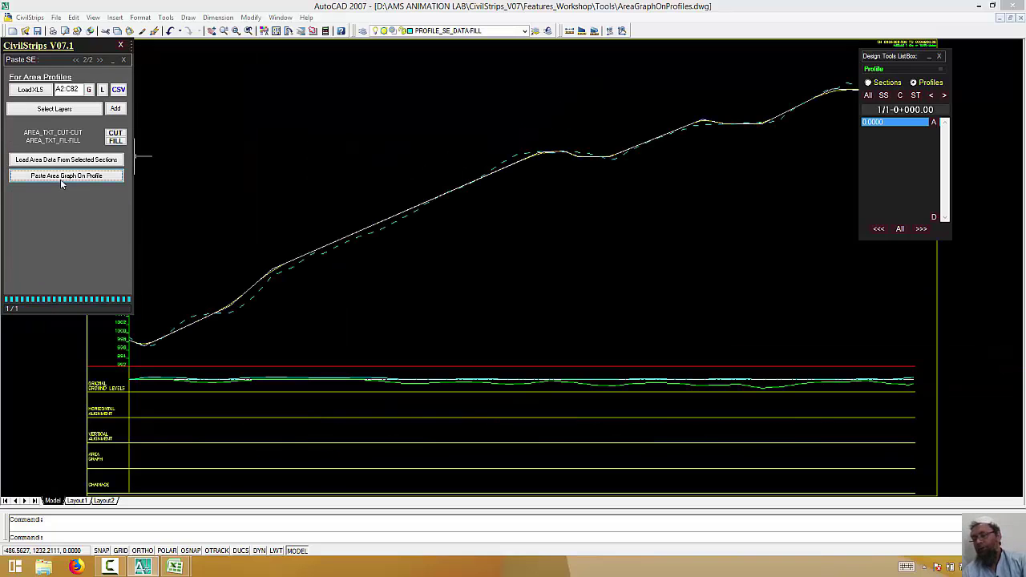
{"action": "scroll", "coordinate": [407, 327], "scroll_direction": "up", "scroll_amount": 5}
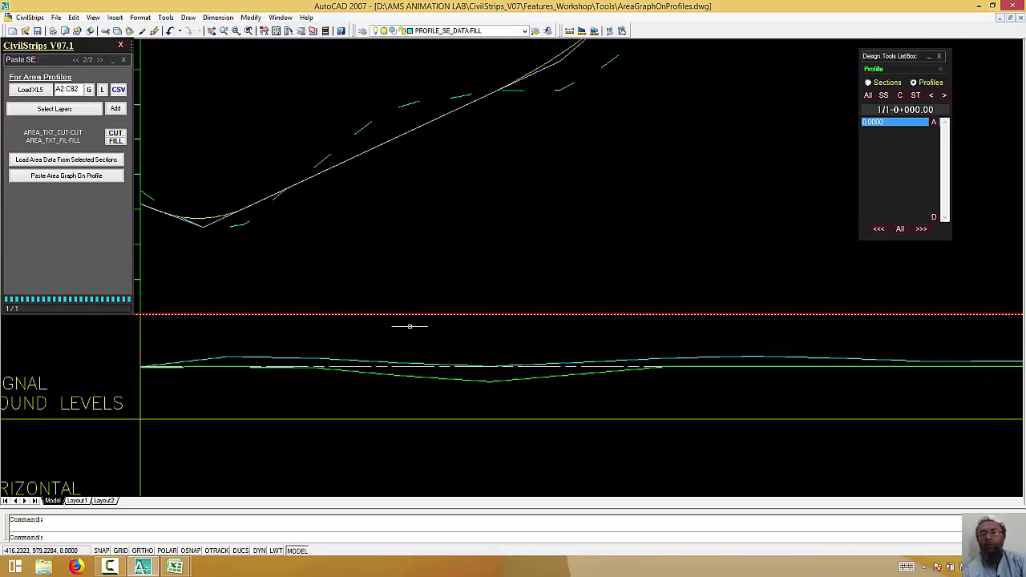